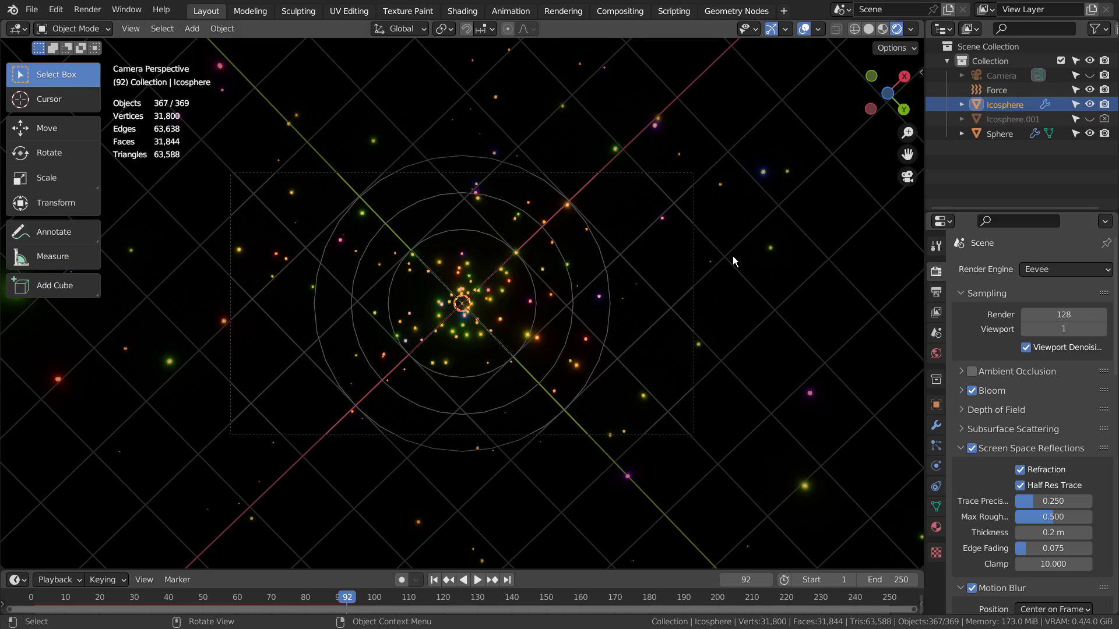
- Select the Sphere, orbit around the particle burst, and inspect the maximized render settings
{"action": "left_click", "coordinate": [617, 287]}
{"action": "scroll", "coordinate": [617, 287], "scroll_direction": "up", "scroll_amount": 6}
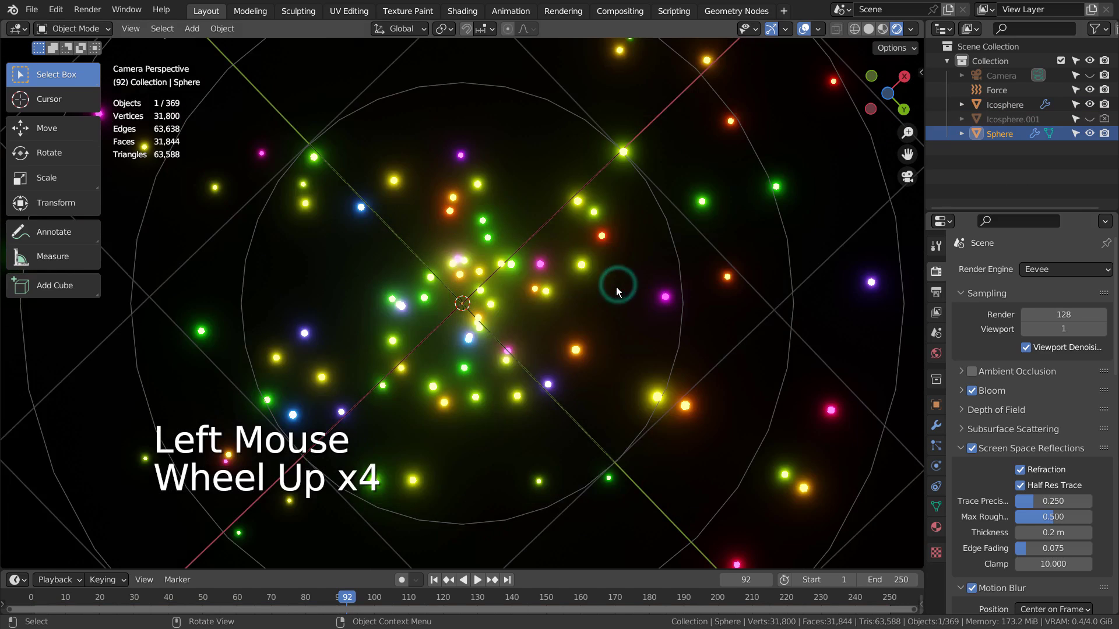
{"action": "scroll", "coordinate": [616, 287], "scroll_direction": "down", "scroll_amount": 4}
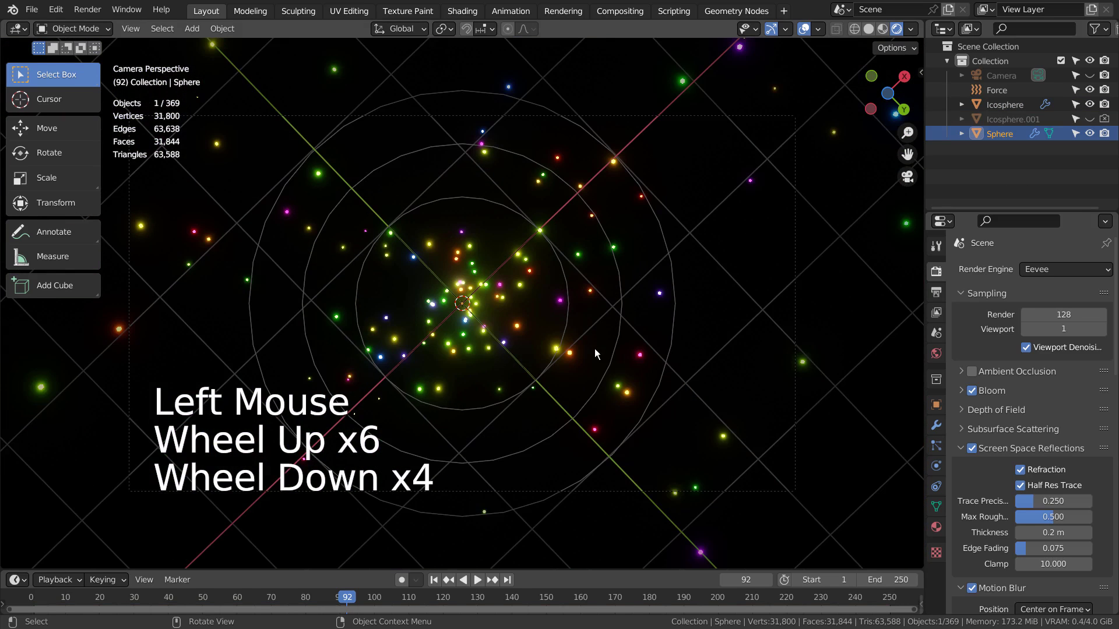
{"action": "middle_click_drag", "start_coordinate": [595, 349], "coordinate": [452, 275]}
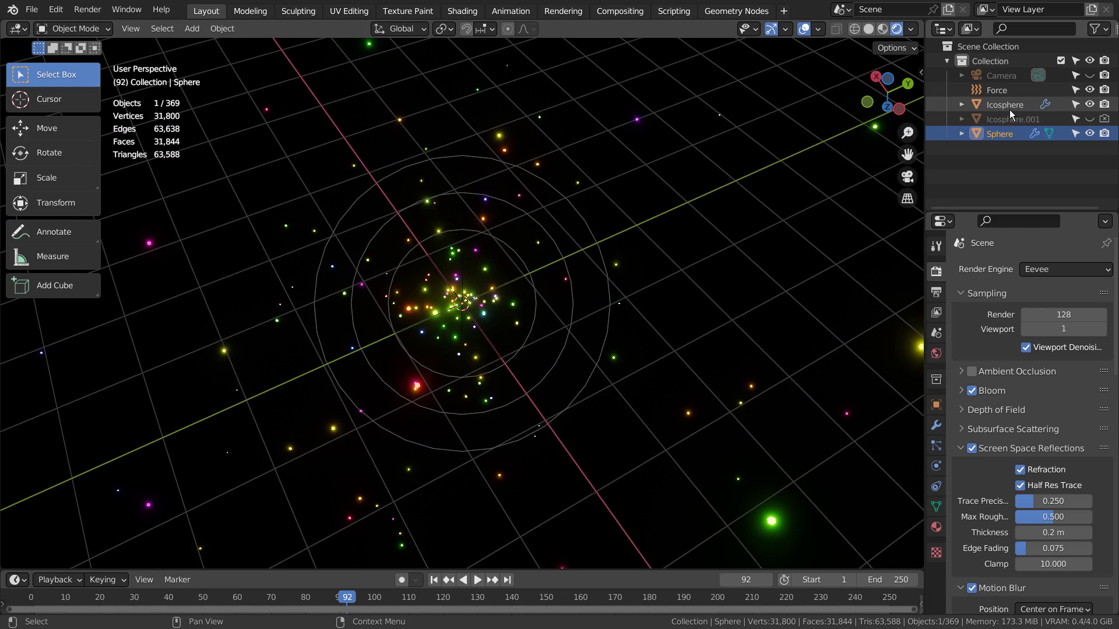
{"action": "left_click", "coordinate": [1008, 135]}
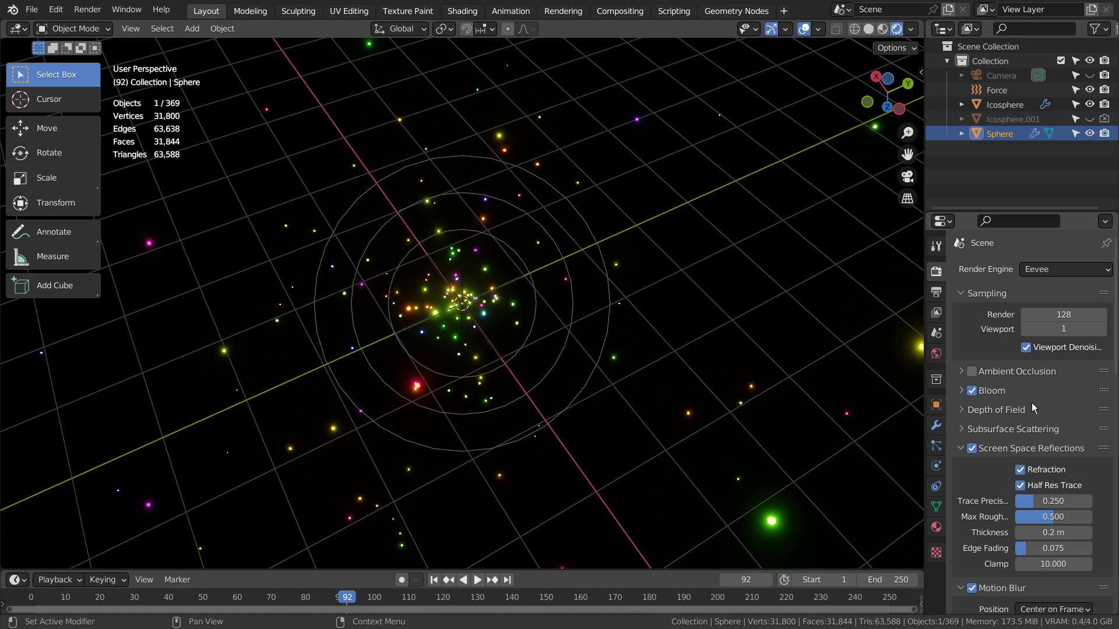
{"action": "key", "text": "ctrl+space"}
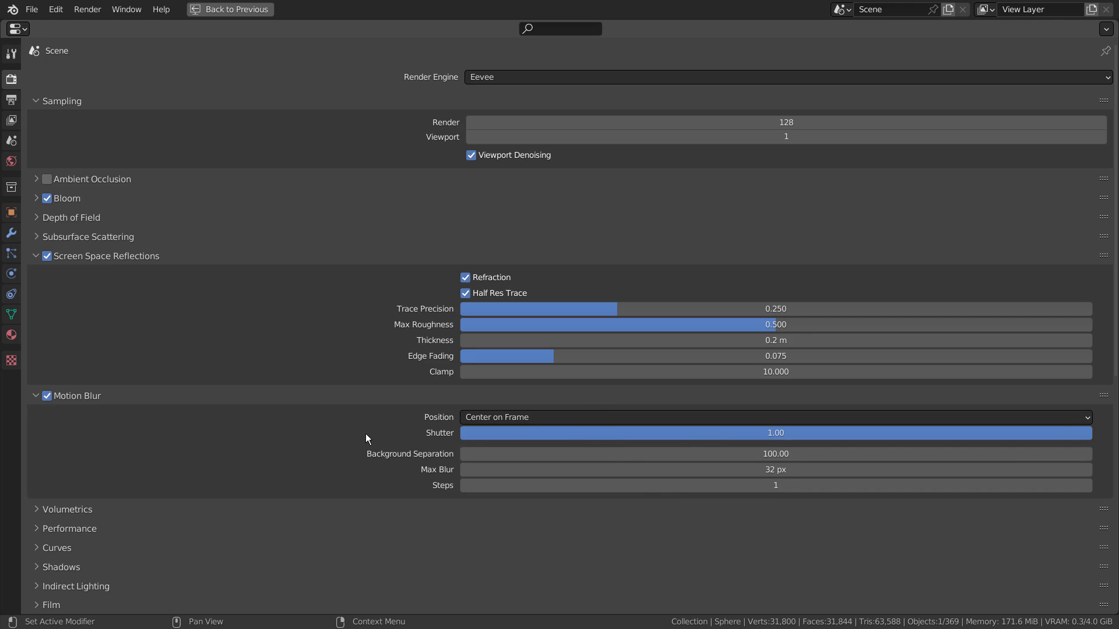
{"action": "scroll", "coordinate": [365, 434], "scroll_direction": "down", "scroll_amount": 10}
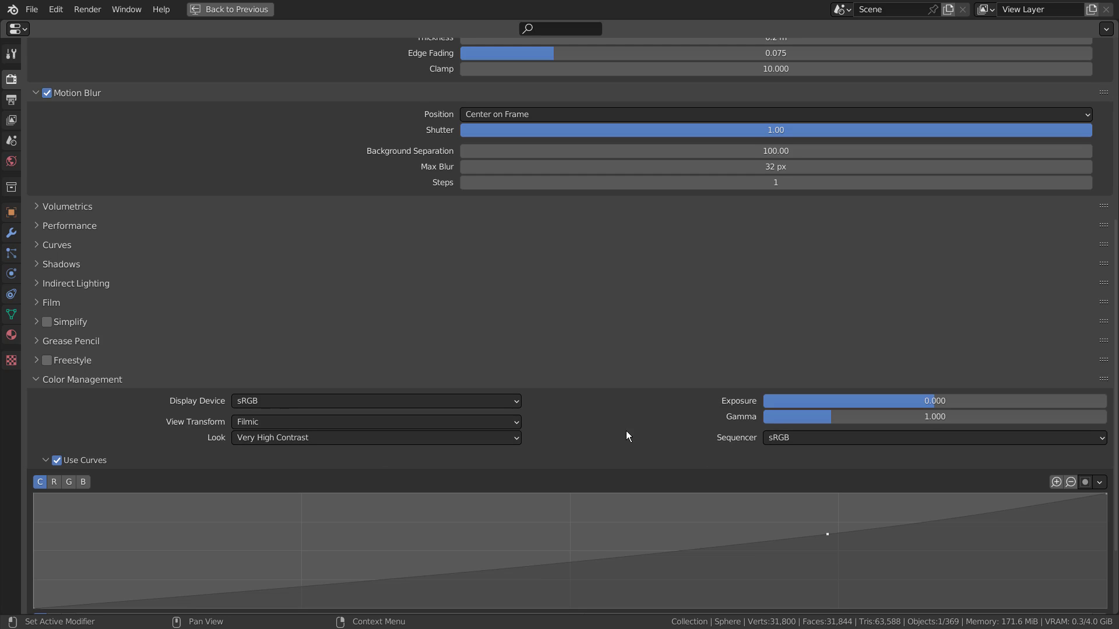
{"action": "key", "text": "ctrl+space"}
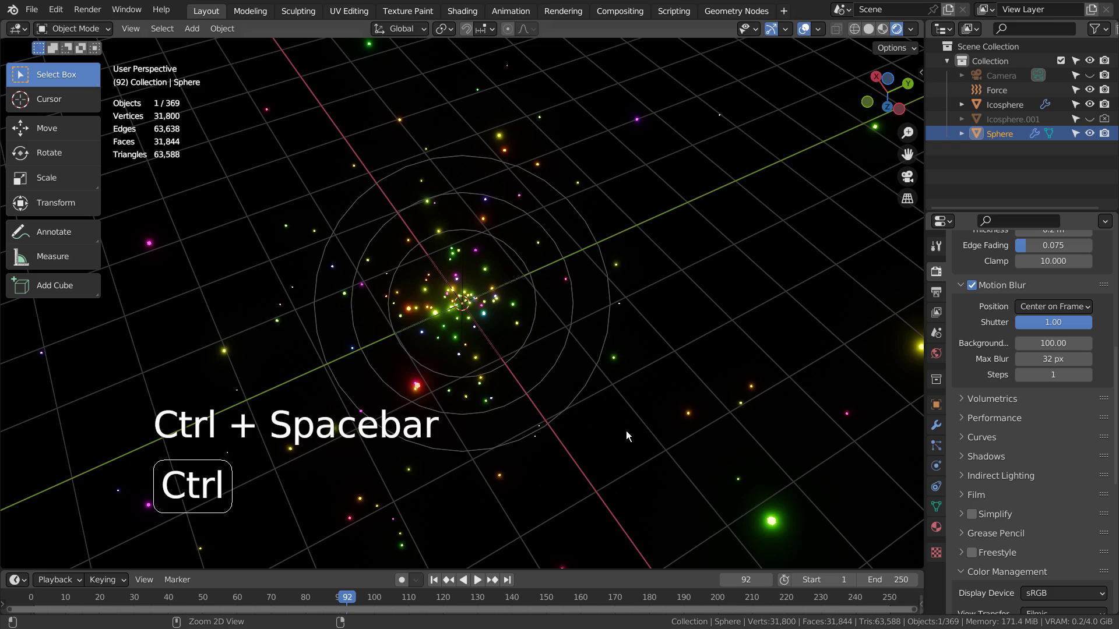
- Show the Sphere's Principled BSDF material: black Base Color, Roughness 0.500, IOR 1.450
{"action": "left_click", "coordinate": [996, 134]}
{"action": "left_click", "coordinate": [935, 526]}
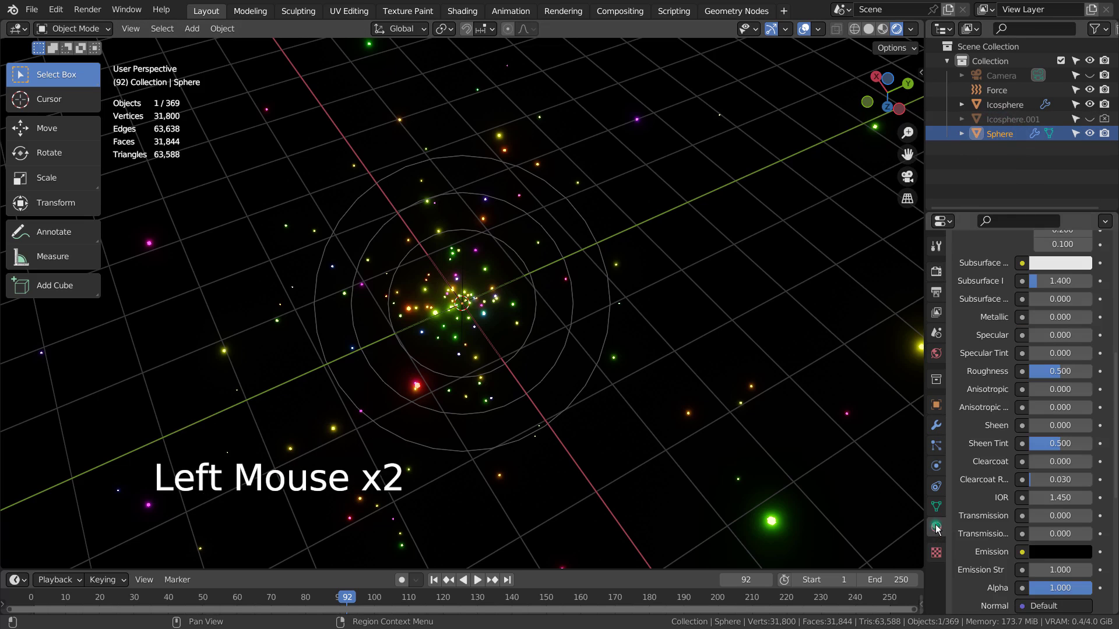
{"action": "key", "text": "ctrl+space"}
{"action": "scroll", "coordinate": [975, 446], "scroll_direction": "up", "scroll_amount": 6}
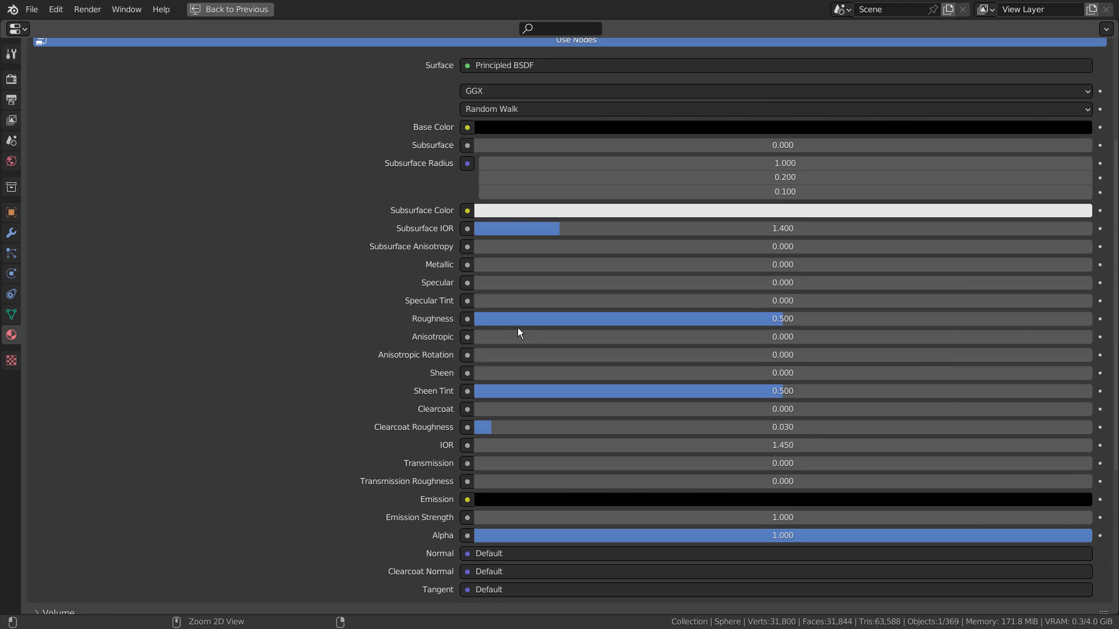
{"action": "key", "text": "ctrl+space"}
{"action": "scroll", "coordinate": [518, 332], "scroll_direction": "down", "scroll_amount": 5}
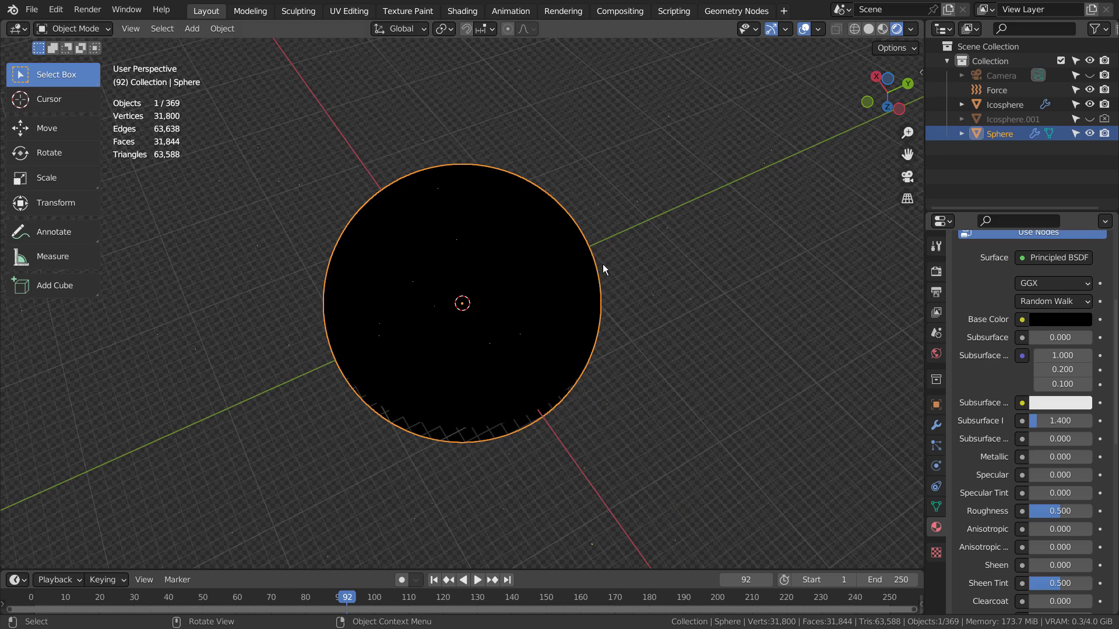
- Hide the Sphere in the viewport and toggle Icosphere.001's visibility
{"action": "scroll", "coordinate": [603, 265], "scroll_direction": "up", "scroll_amount": 8}
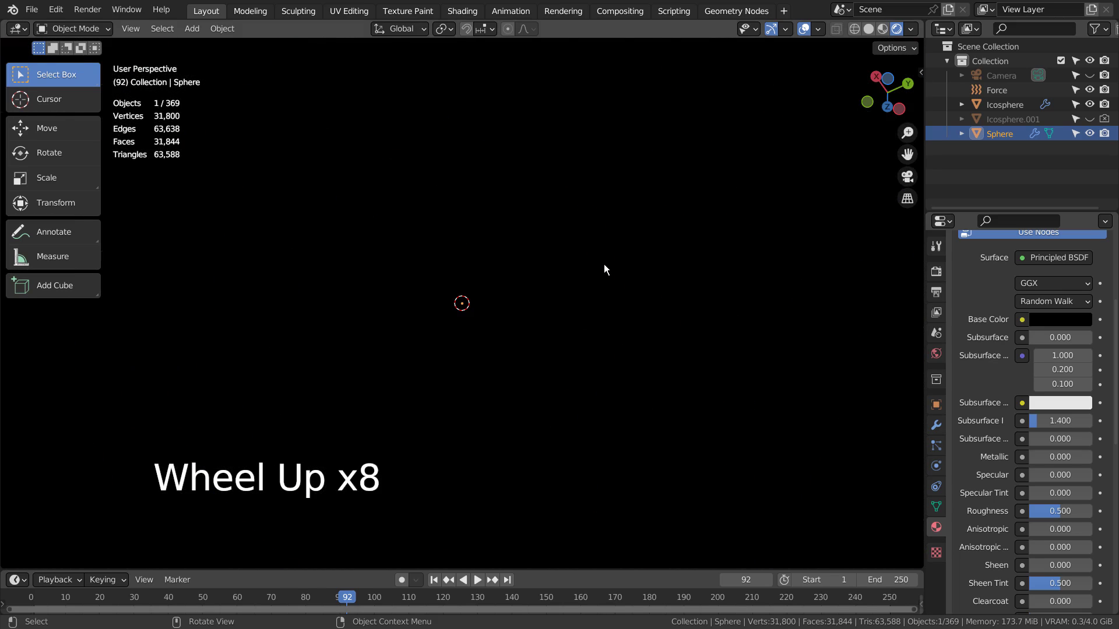
{"action": "scroll", "coordinate": [604, 266], "scroll_direction": "up", "scroll_amount": 6}
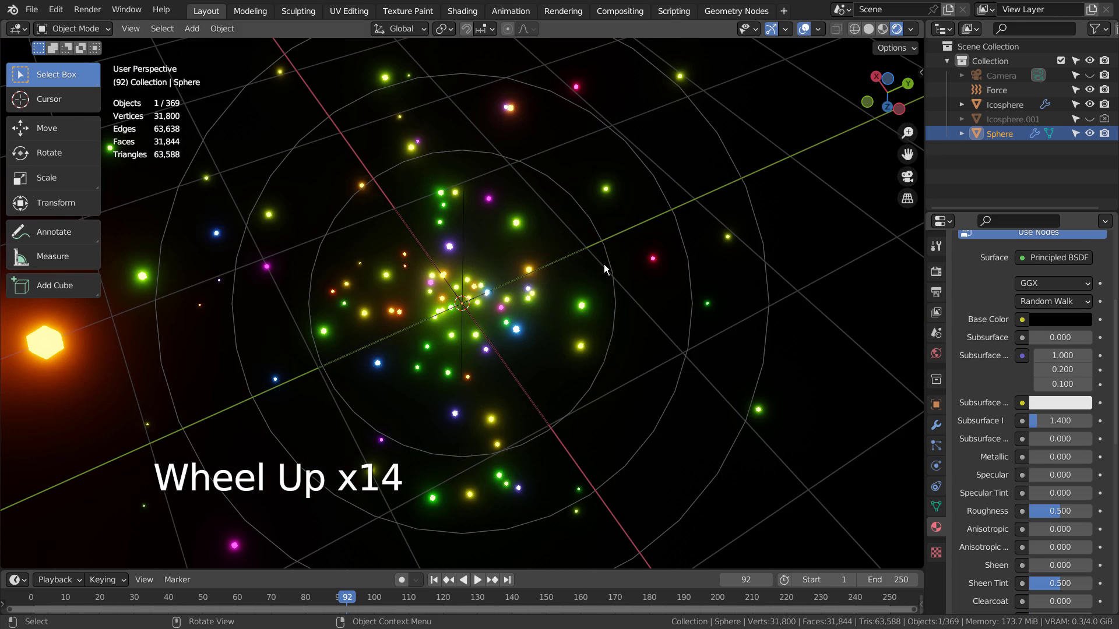
{"action": "left_click", "coordinate": [1089, 134]}
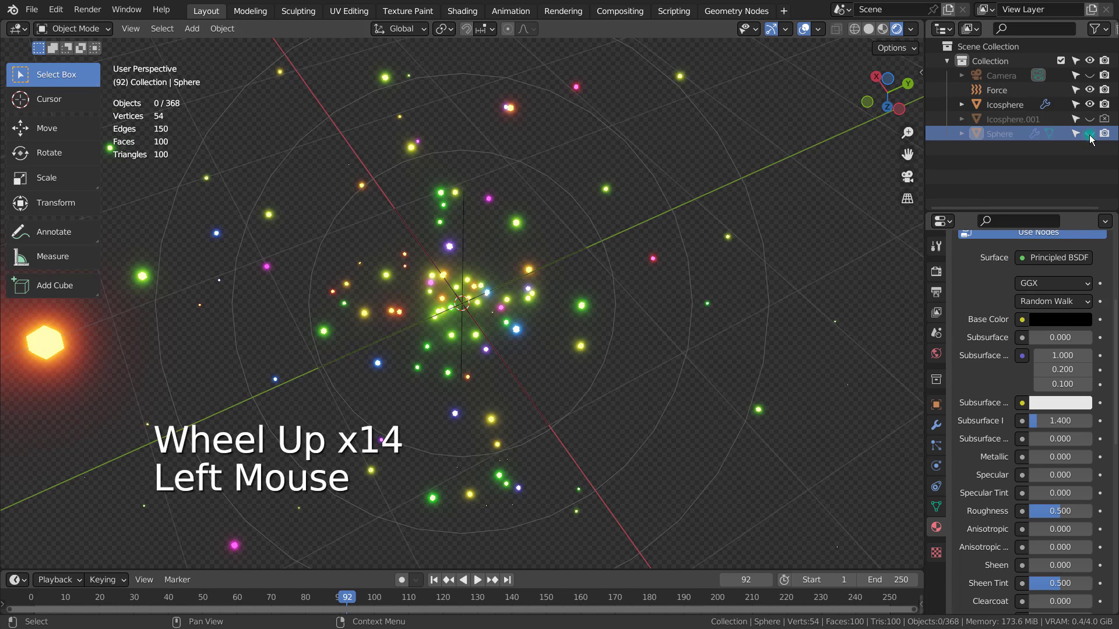
{"action": "left_click", "coordinate": [1090, 120]}
{"action": "left_click", "coordinate": [1090, 120]}
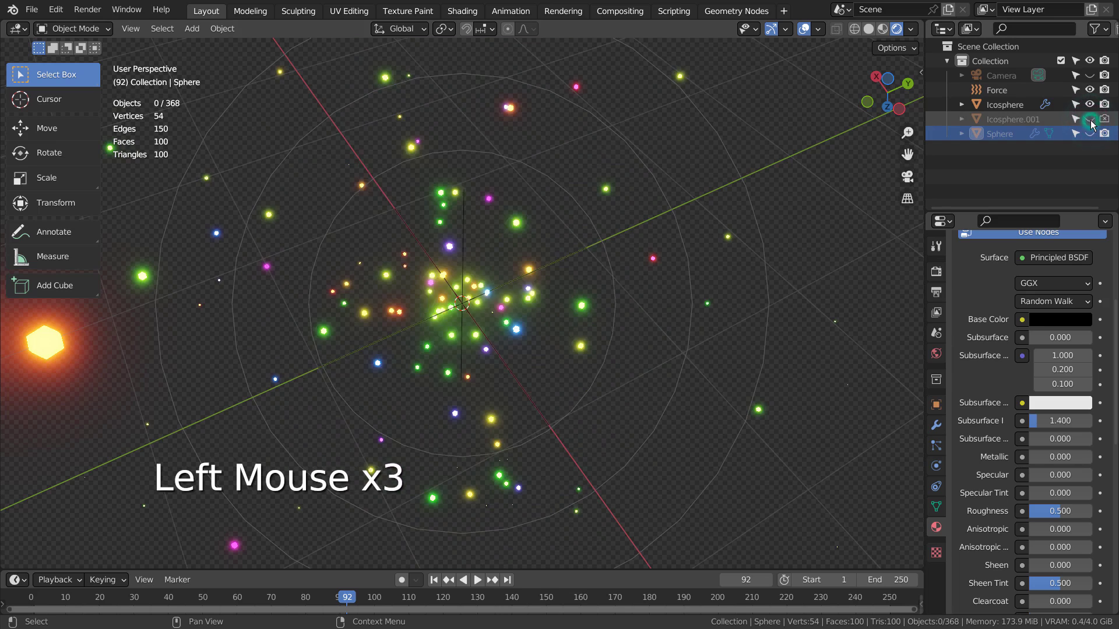
{"action": "left_click", "coordinate": [1089, 120]}
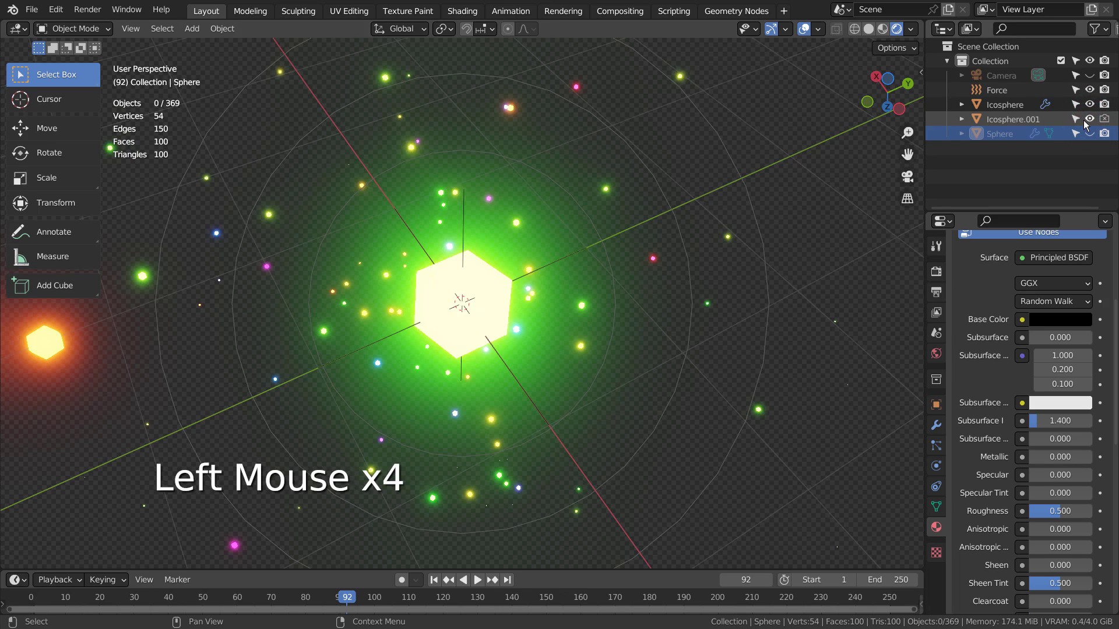
- Select the Icosphere emitter, hide Icosphere.001, and show the 1000-particle system settings
{"action": "left_click", "coordinate": [1023, 105]}
{"action": "left_click", "coordinate": [1089, 119]}
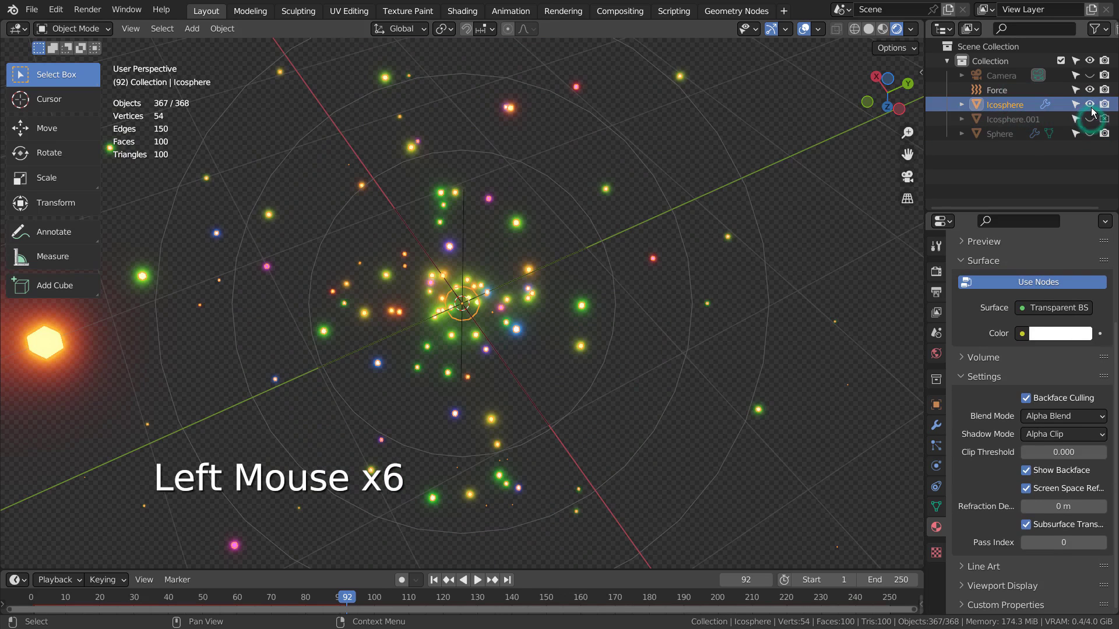
{"action": "left_click", "coordinate": [936, 446]}
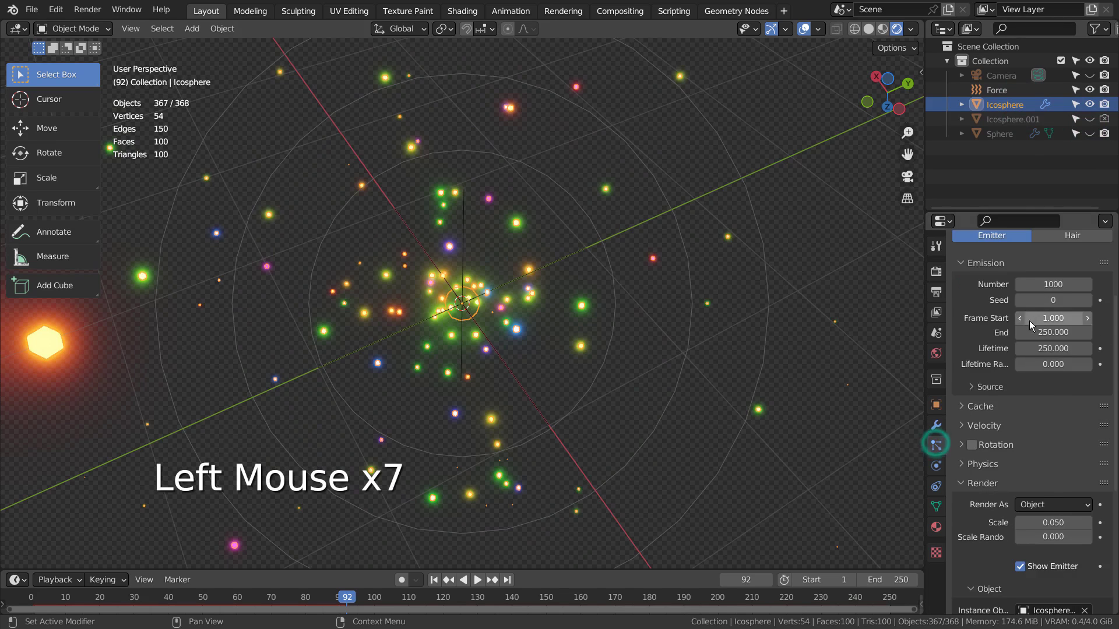
{"action": "scroll", "coordinate": [1029, 321], "scroll_direction": "up", "scroll_amount": 4}
{"action": "scroll", "coordinate": [1029, 321], "scroll_direction": "up", "scroll_amount": 1}
- Hide particles in the viewport and inspect Material.001's white Transparent BSDF with Alpha Blend
{"action": "left_click", "coordinate": [1065, 273]}
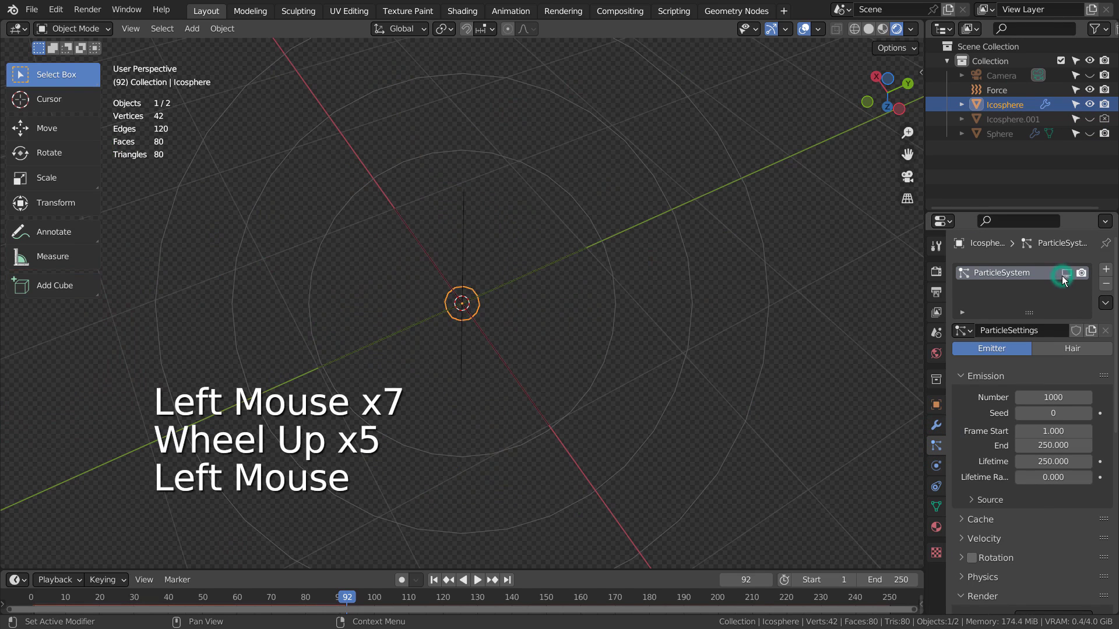
{"action": "scroll", "coordinate": [531, 350], "scroll_direction": "up", "scroll_amount": 5}
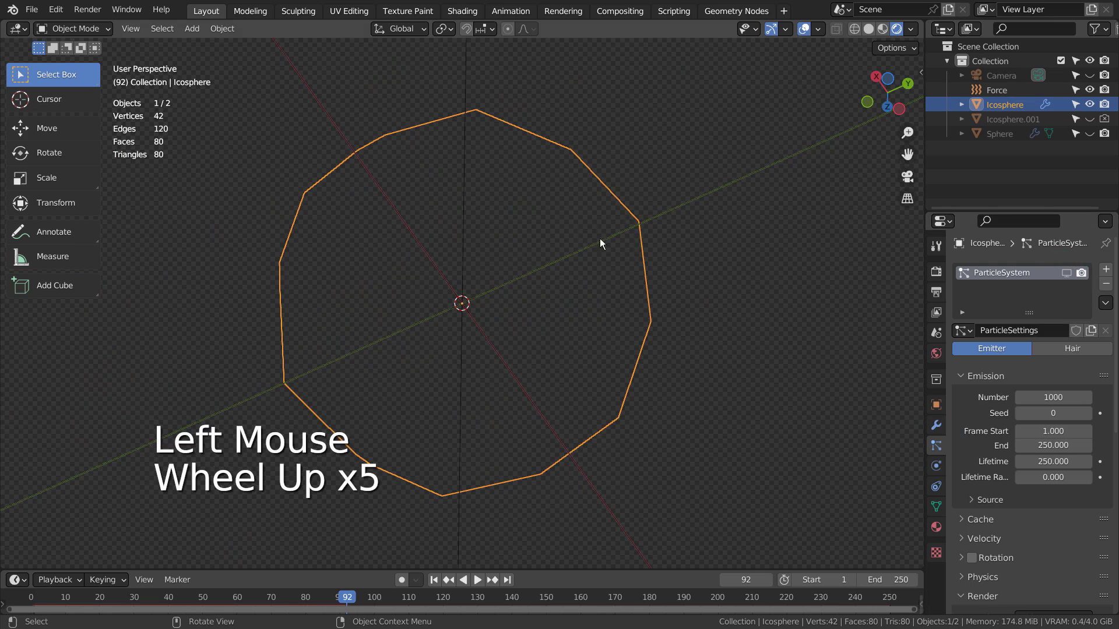
{"action": "left_click", "coordinate": [935, 526]}
{"action": "key", "text": "ctrl+space"}
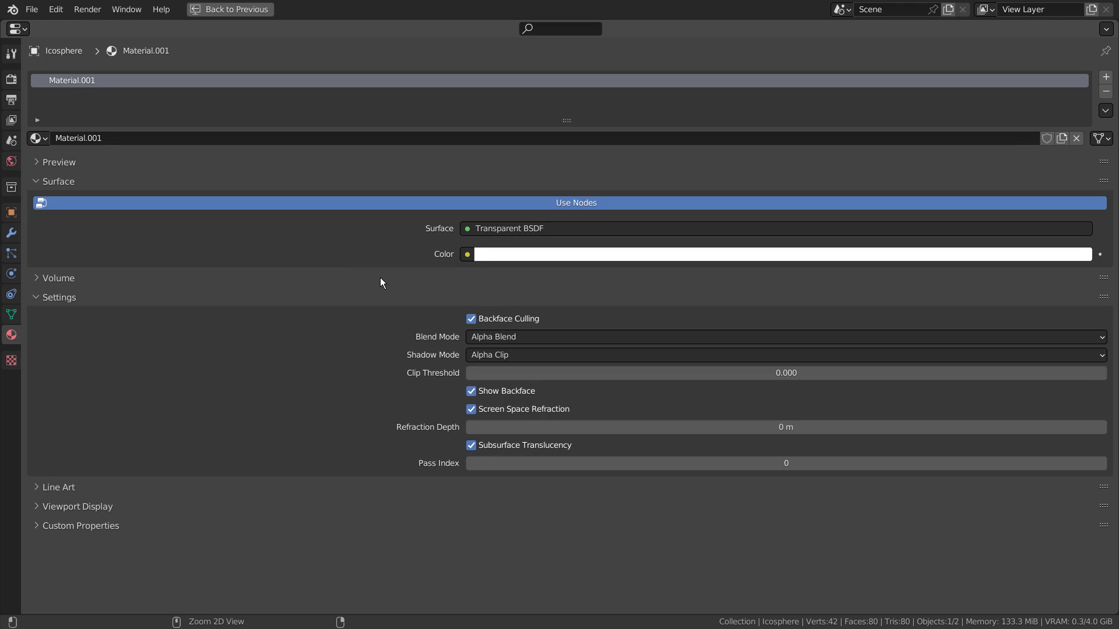
{"action": "key", "text": "ctrl+space"}
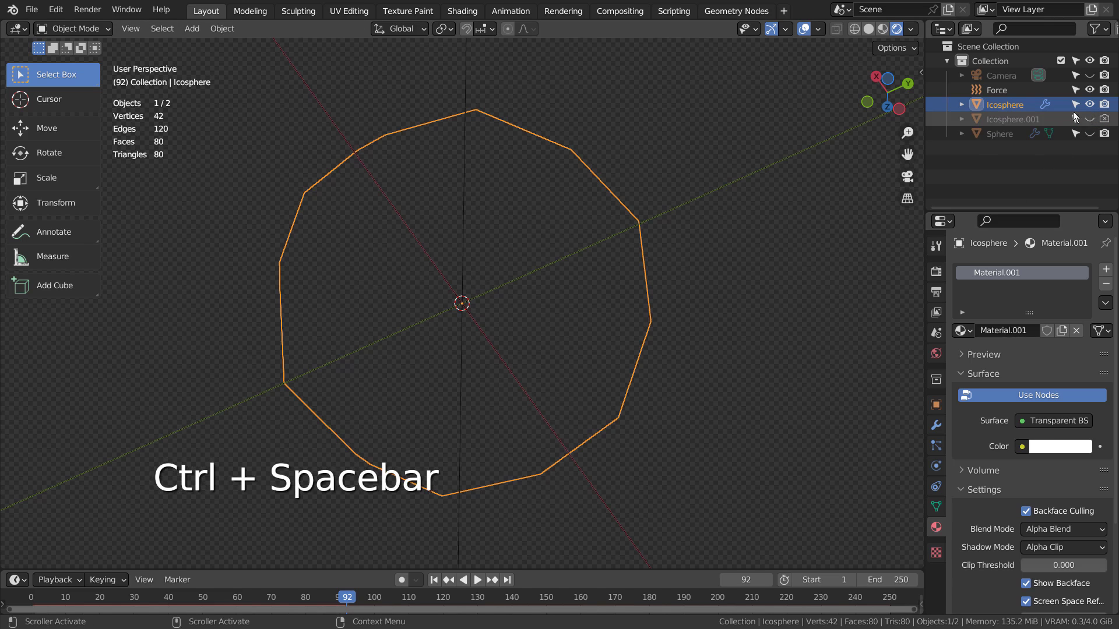
{"action": "left_click", "coordinate": [1014, 106]}
{"action": "left_click", "coordinate": [936, 446]}
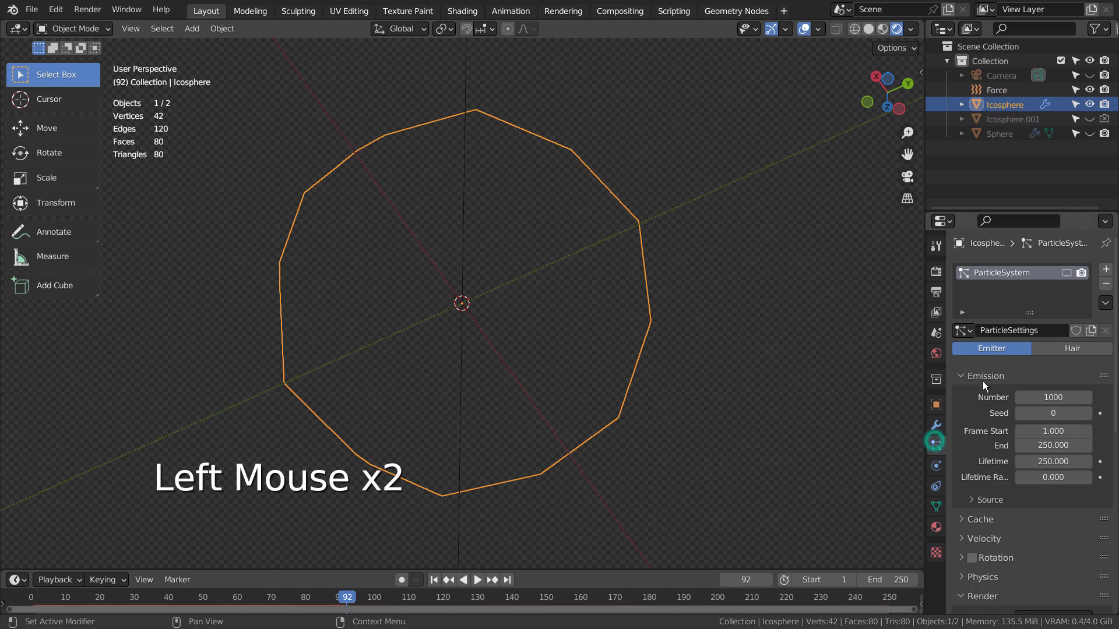
{"action": "key", "text": "ctrl+space"}
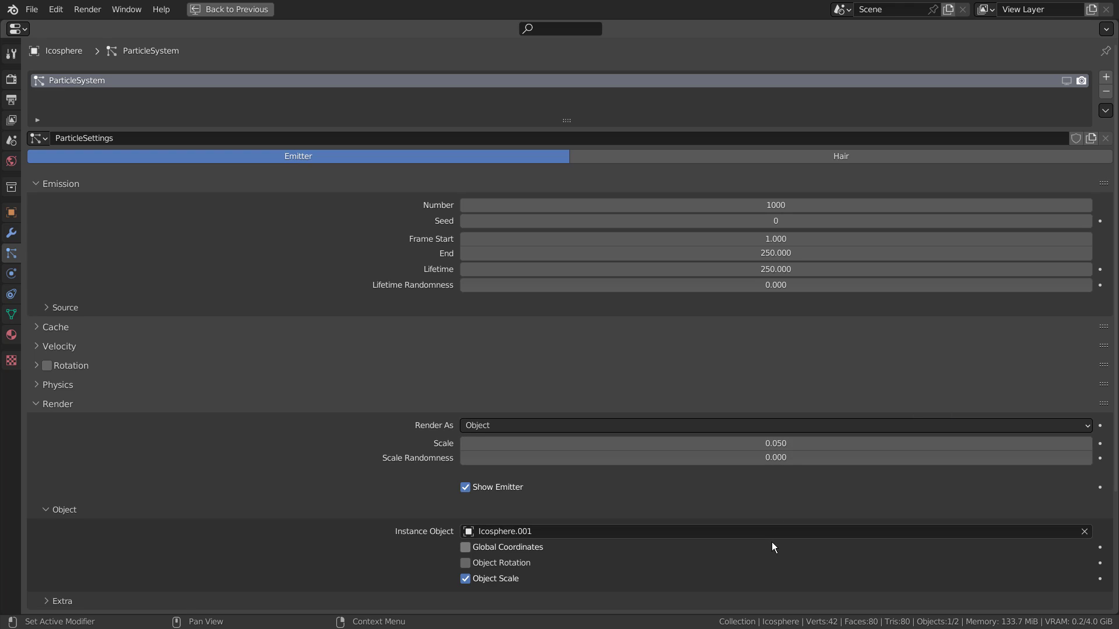
{"action": "scroll", "coordinate": [772, 543], "scroll_direction": "down", "scroll_amount": 2}
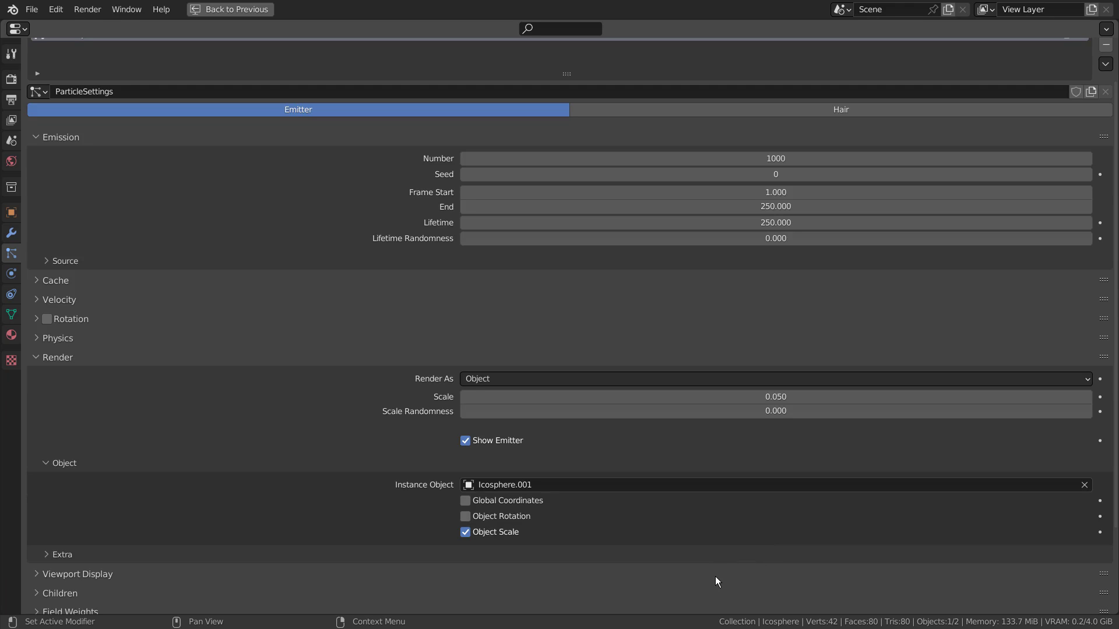
{"action": "mouse_move", "coordinate": [822, 397]}
{"action": "left_mouse_down"}
{"action": "mouse_move", "coordinate": [874, 397]}
{"action": "mouse_move", "coordinate": [822, 397]}
{"action": "left_mouse_up"}
{"action": "scroll", "coordinate": [526, 487], "scroll_direction": "down", "scroll_amount": 5}
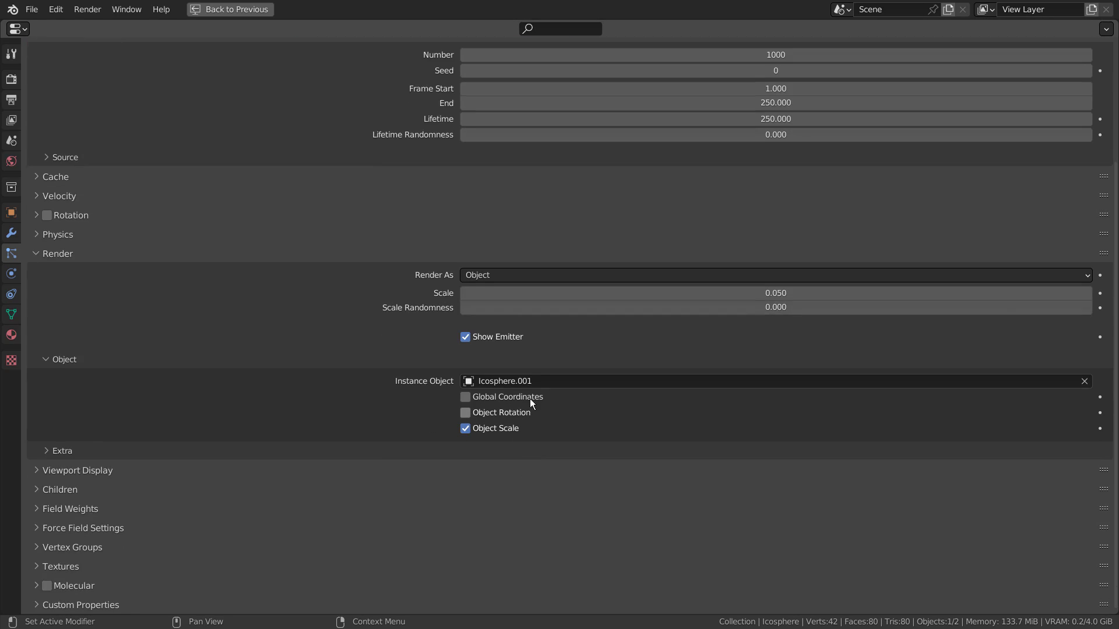
{"action": "key", "text": "ctrl+space"}
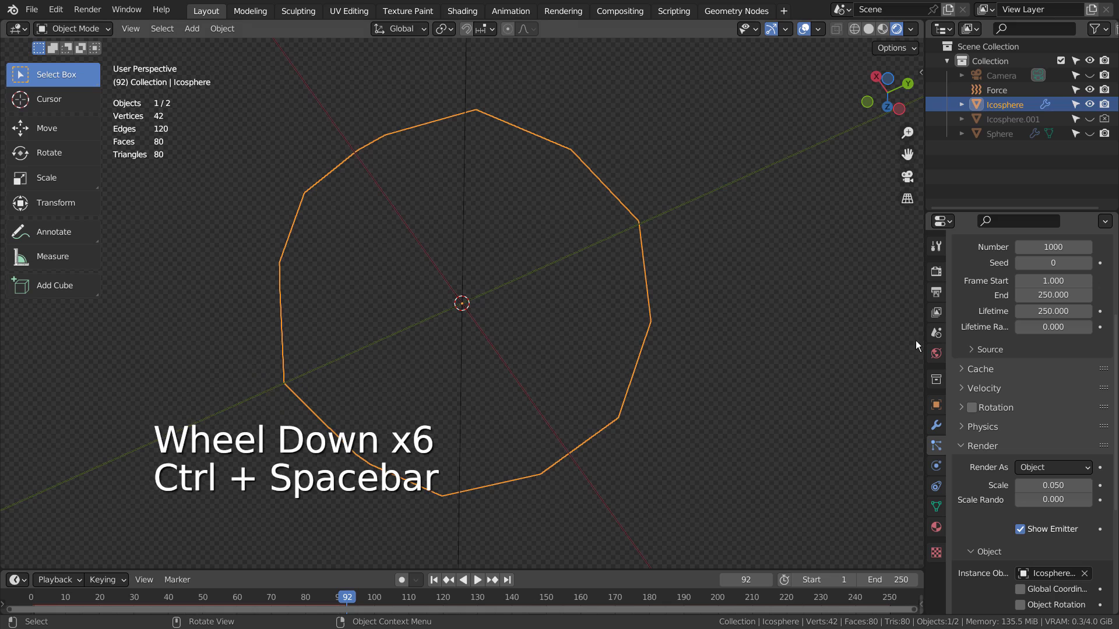
- View Icosphere.001's Material.003 nodes: Object Info Random into ColorRamp into Emission strength 35
{"action": "left_click", "coordinate": [1026, 119]}
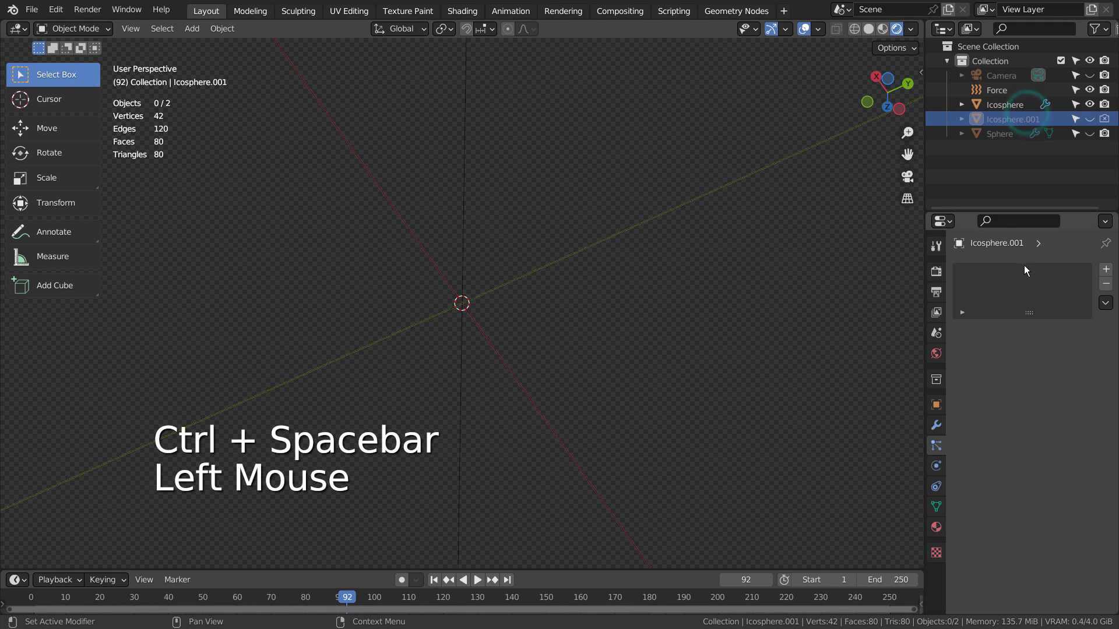
{"action": "left_click", "coordinate": [936, 527]}
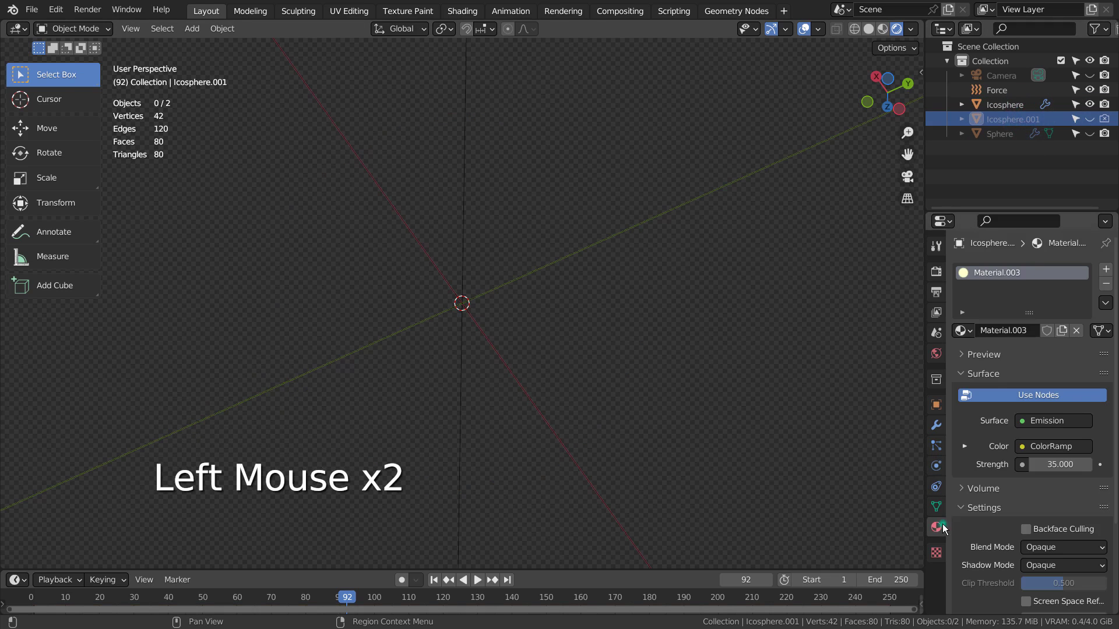
{"action": "left_click", "coordinate": [462, 11]}
{"action": "key", "text": "ctrl+space"}
{"action": "scroll", "coordinate": [729, 434], "scroll_direction": "up", "scroll_amount": 4}
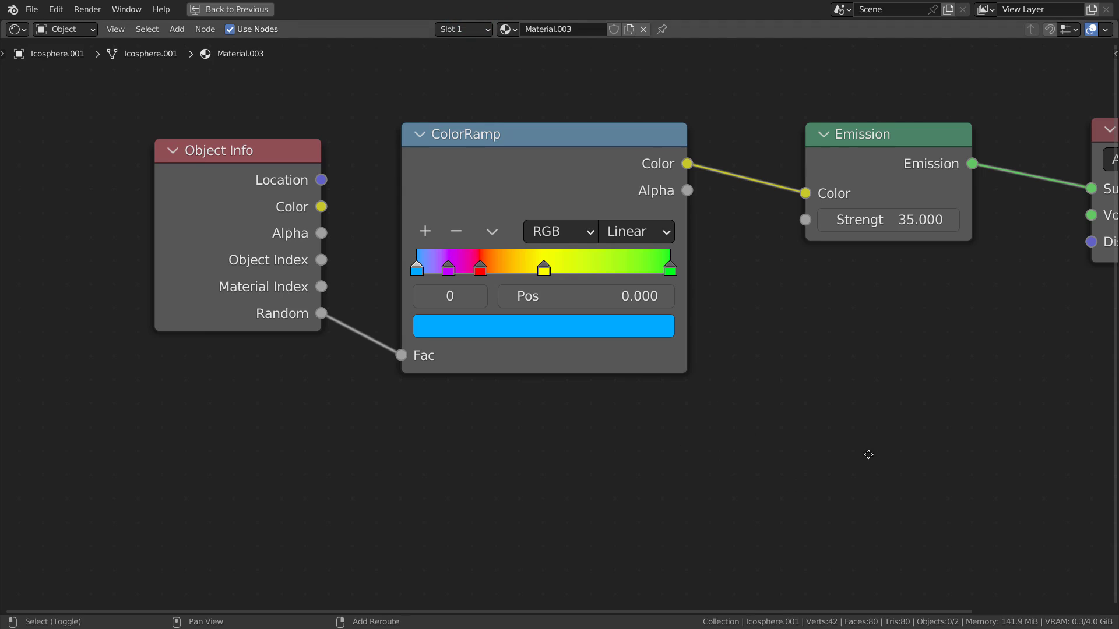
{"action": "middle_click_drag", "start_coordinate": [868, 455], "coordinate": [724, 500]}
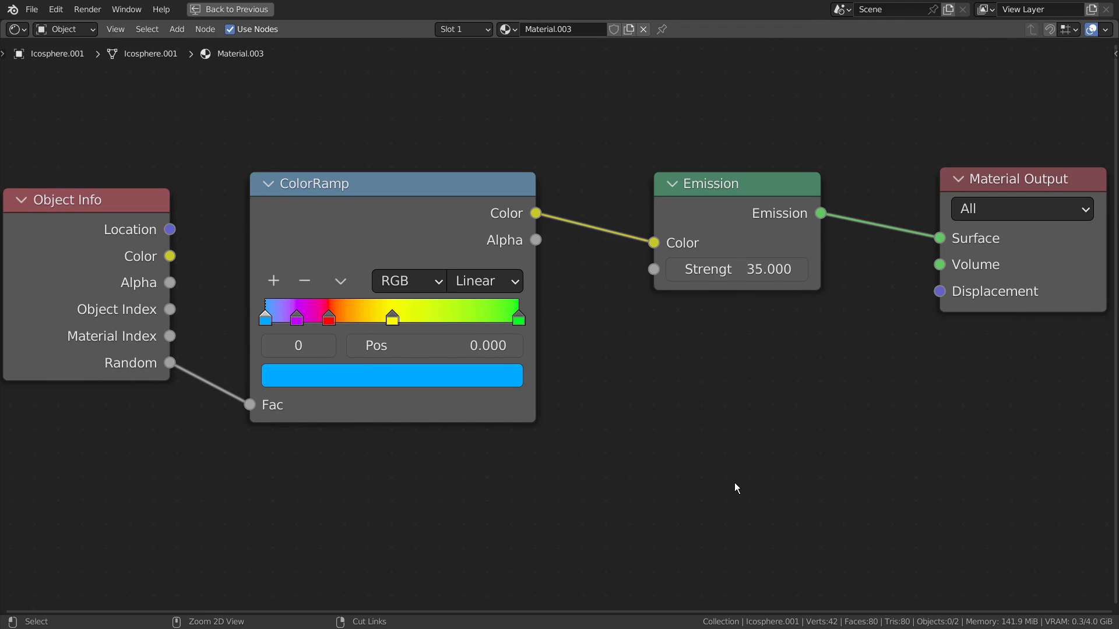
{"action": "key", "text": "ctrl+space"}
- Inspect the Force object's Point force field of strength 5.000, then return to Layout
{"action": "left_click", "coordinate": [938, 250]}
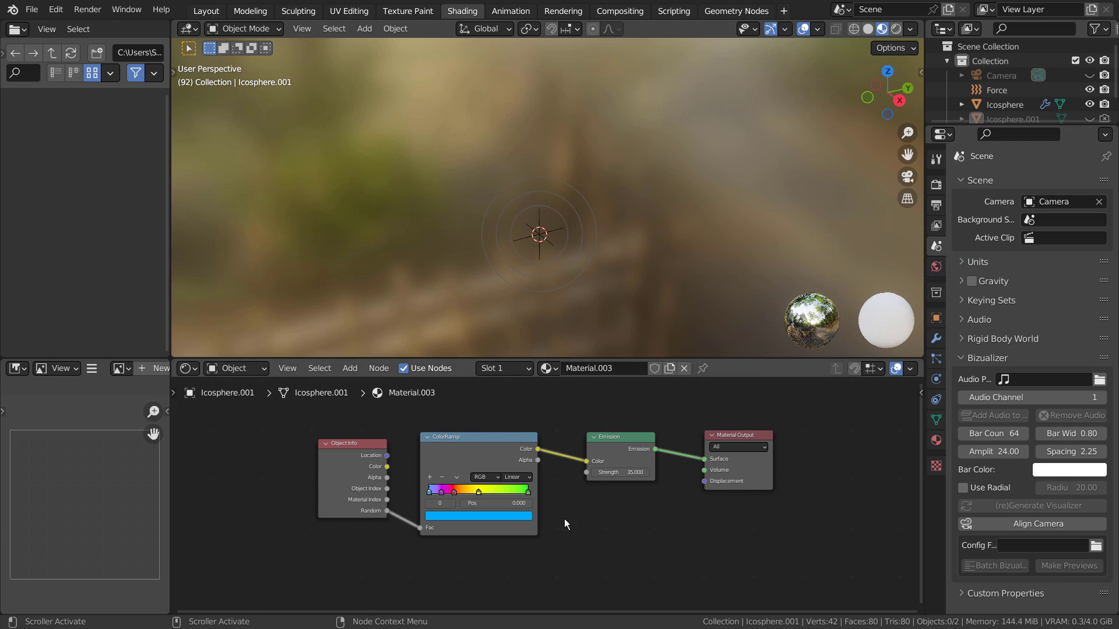
{"action": "left_click", "coordinate": [984, 90]}
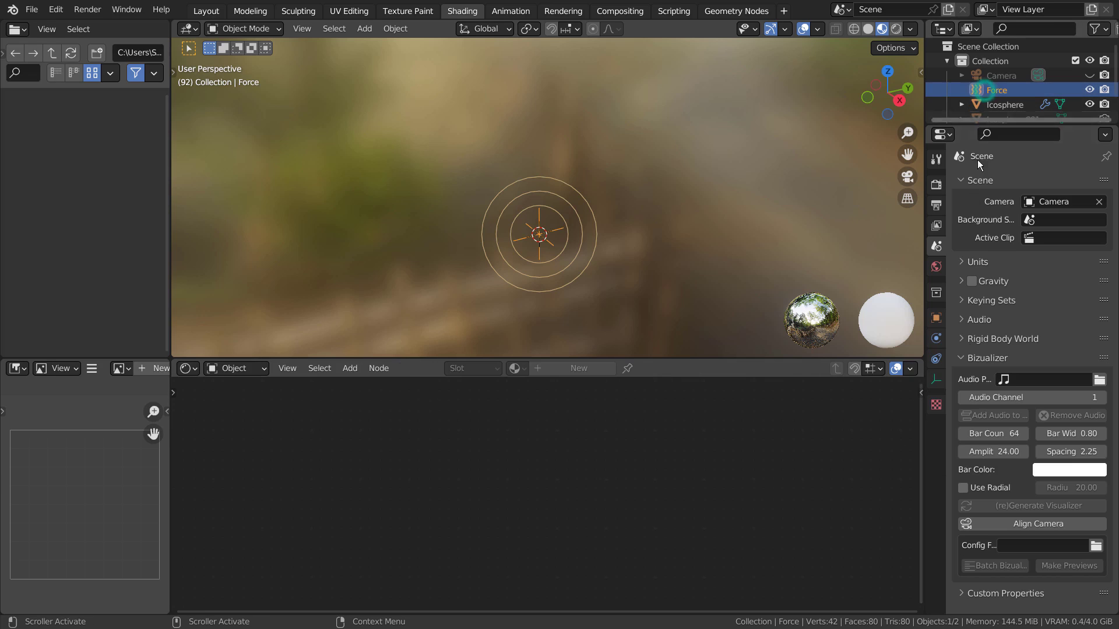
{"action": "left_click", "coordinate": [936, 338]}
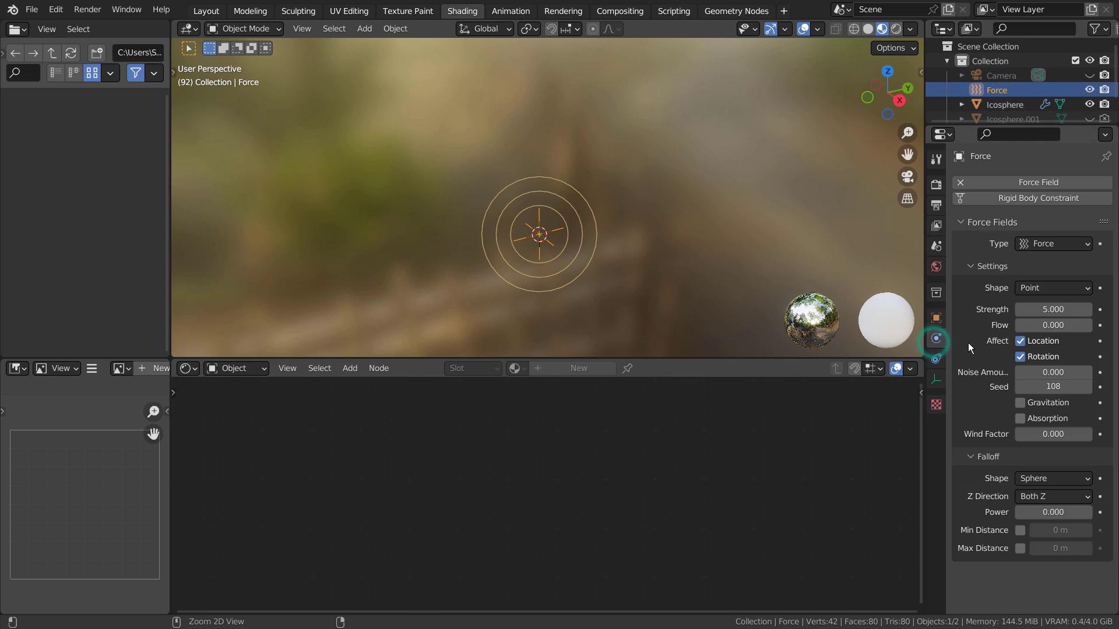
{"action": "key", "text": "ctrl+space"}
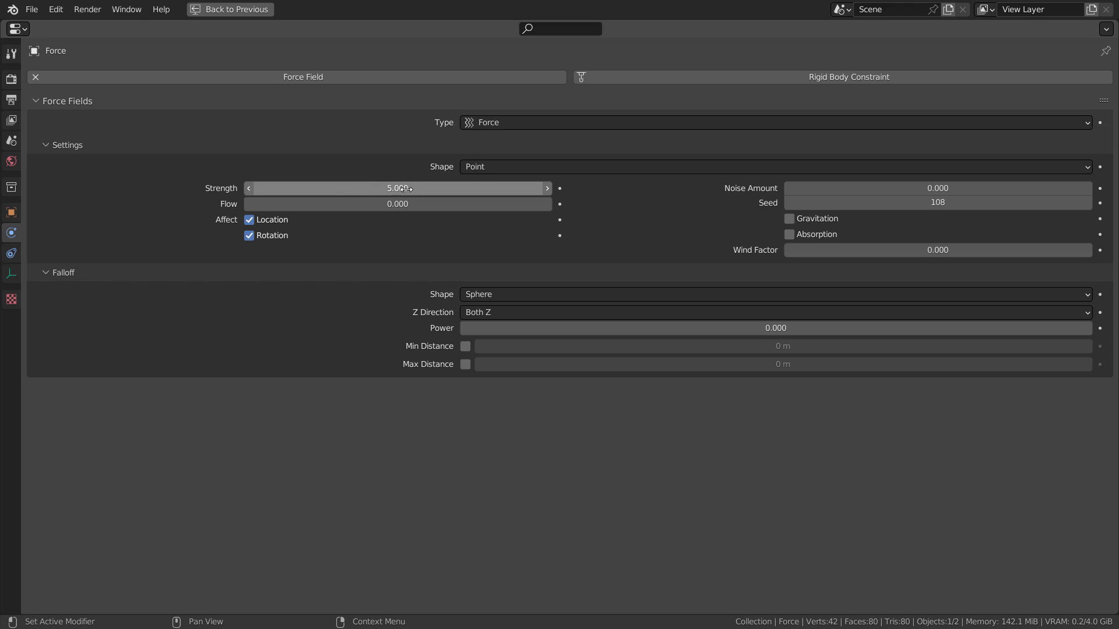
{"action": "key", "text": "ctrl+space"}
{"action": "left_click", "coordinate": [432, 239]}
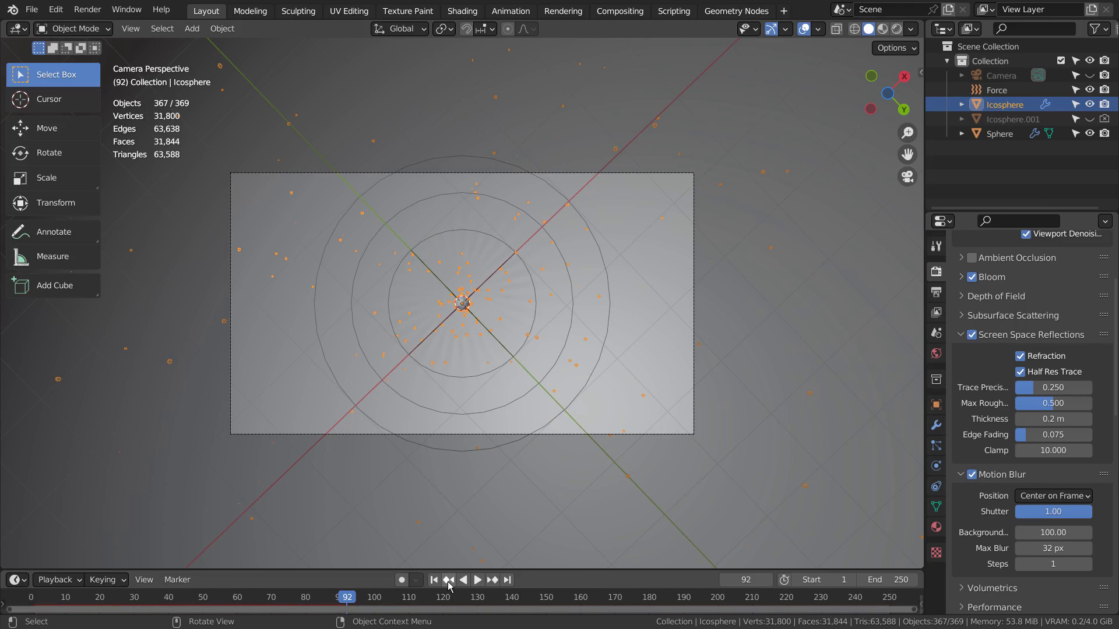
- Play the particle animation from the start in Rendered viewport shading
{"action": "left_click", "coordinate": [434, 580]}
{"action": "left_click", "coordinate": [478, 580]}
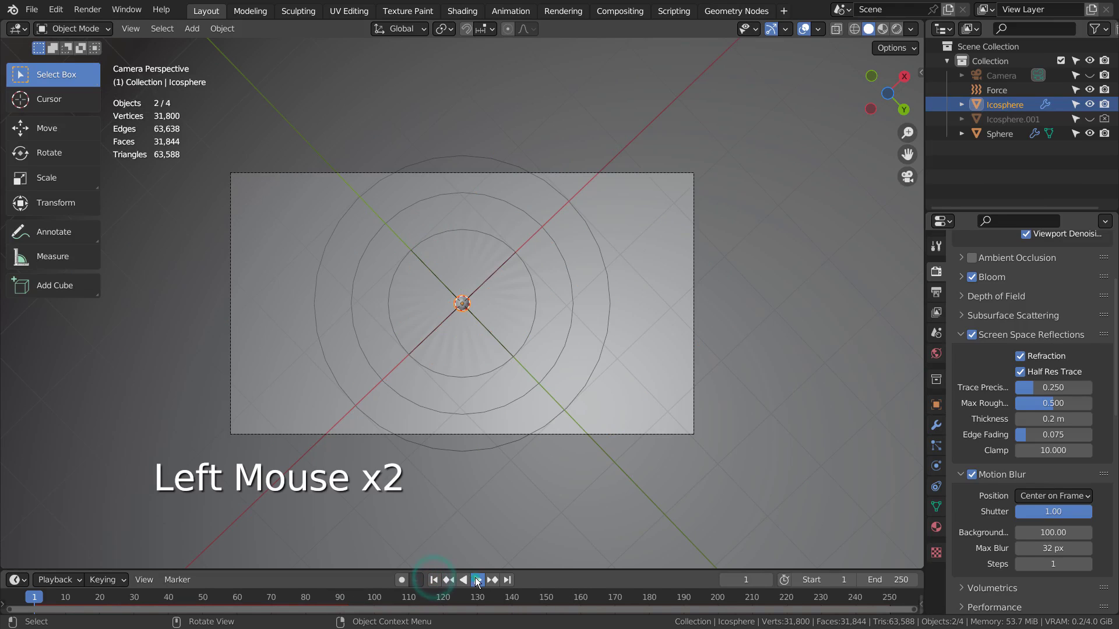
{"action": "left_click", "coordinate": [898, 29]}
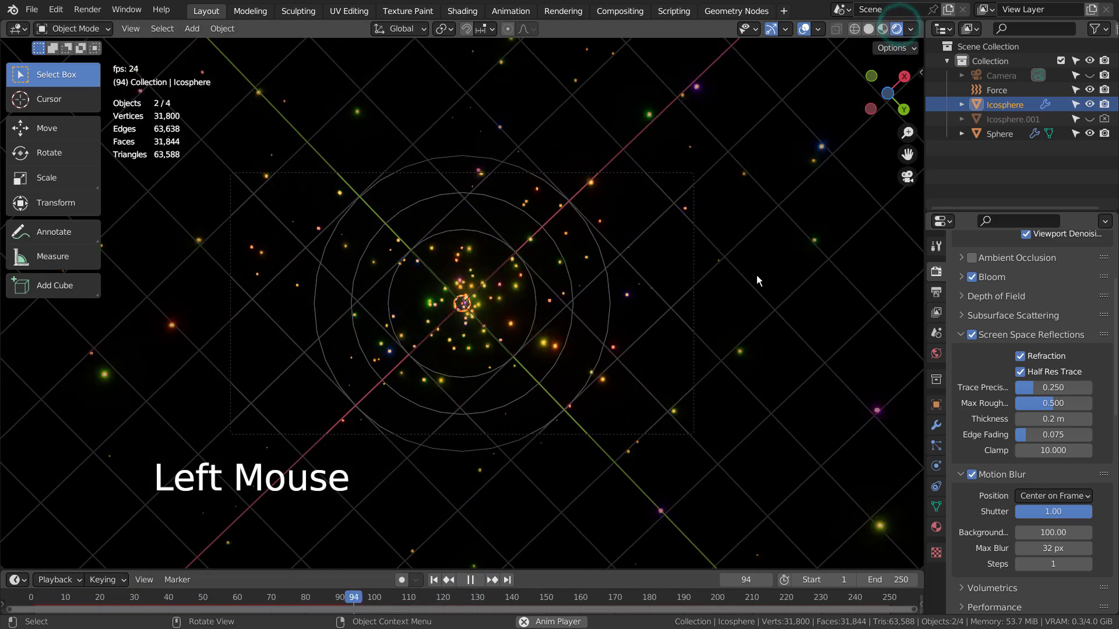
{"action": "left_click", "coordinate": [754, 292]}
{"action": "scroll", "coordinate": [753, 291], "scroll_direction": "up", "scroll_amount": 4}
{"action": "scroll", "coordinate": [625, 330], "scroll_direction": "down", "scroll_amount": 3}
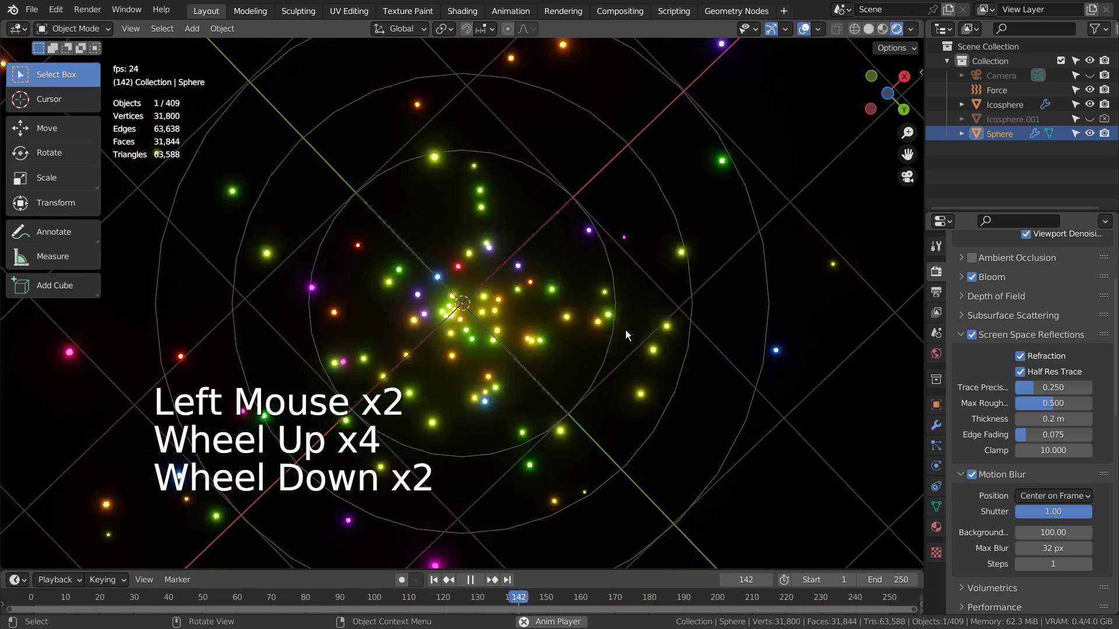
{"action": "left_click", "coordinate": [472, 580]}
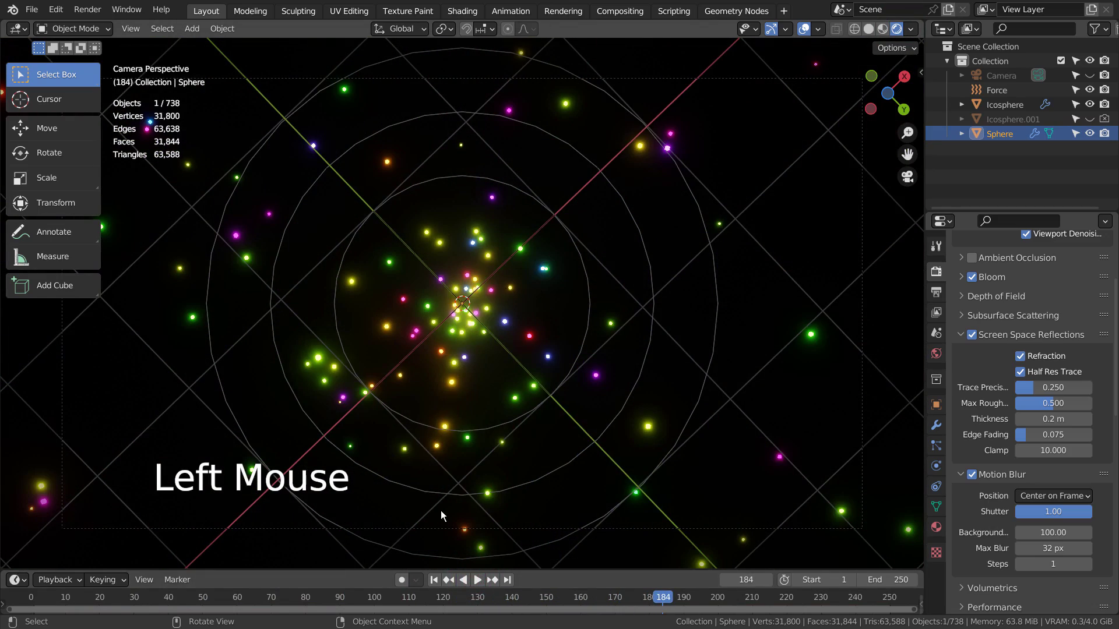
- Replay the animation, stop on frame 92, and render that frame with F12
{"action": "left_click", "coordinate": [434, 579]}
{"action": "left_click", "coordinate": [476, 580]}
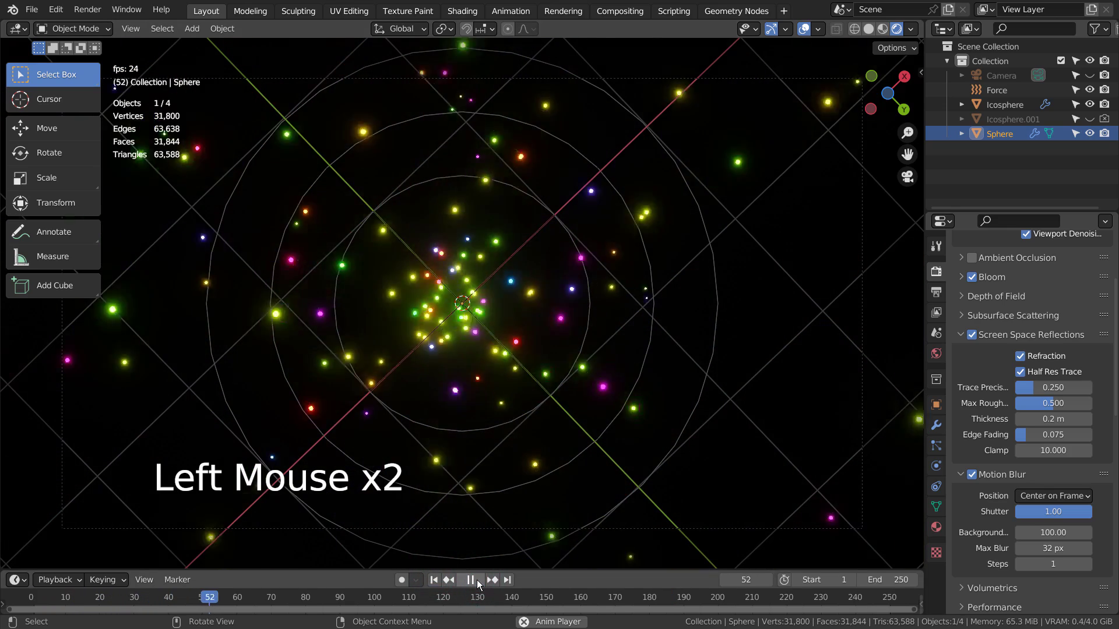
{"action": "left_click", "coordinate": [477, 579]}
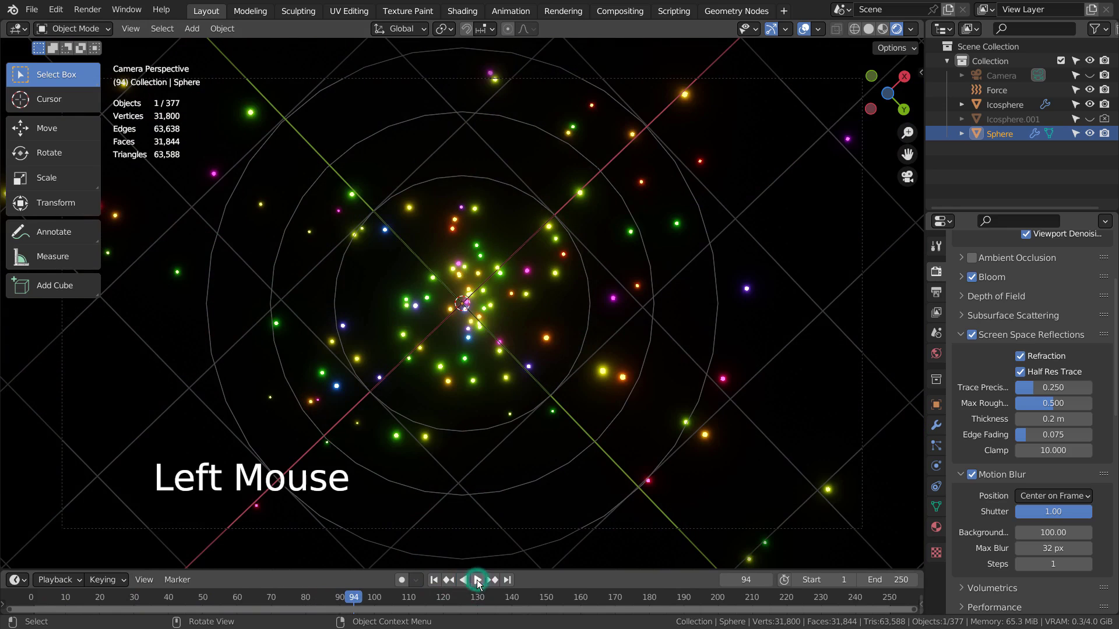
{"action": "left_click", "coordinate": [348, 594]}
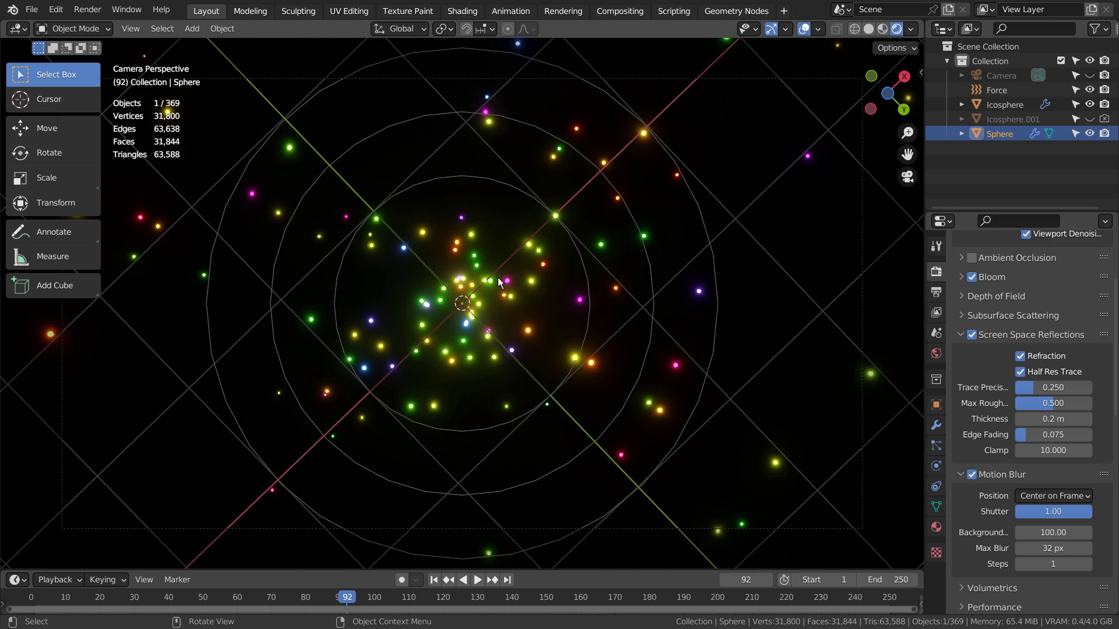
{"action": "key", "text": "F12"}
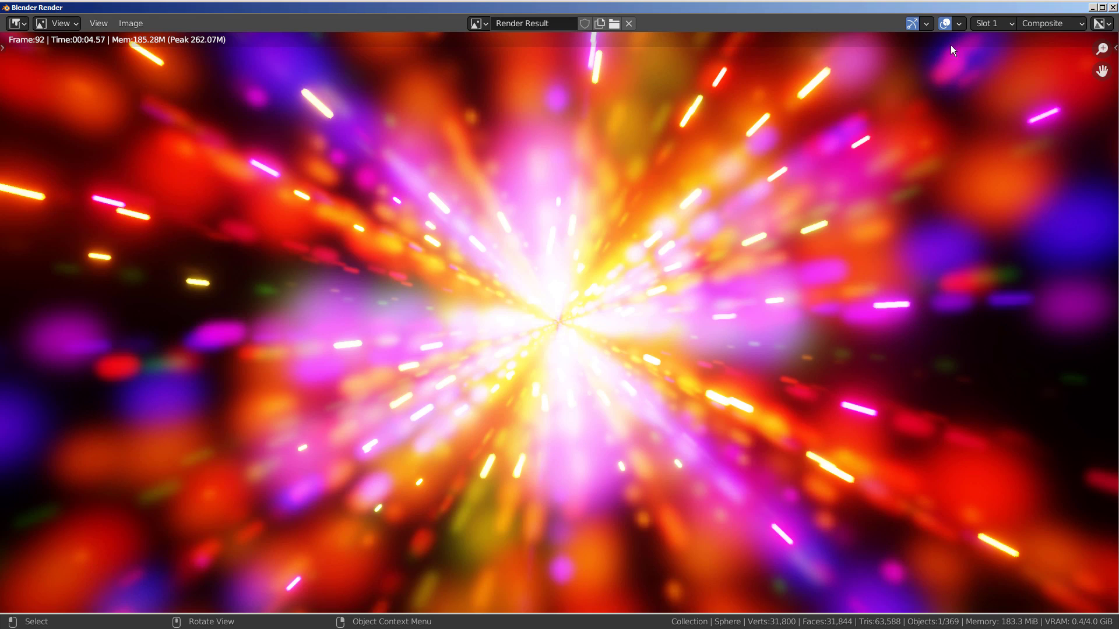
- Toggle the render display between View Layer and Composite, leave View Layer, and close the window
{"action": "left_click", "coordinate": [1049, 23]}
{"action": "left_click", "coordinate": [1058, 52]}
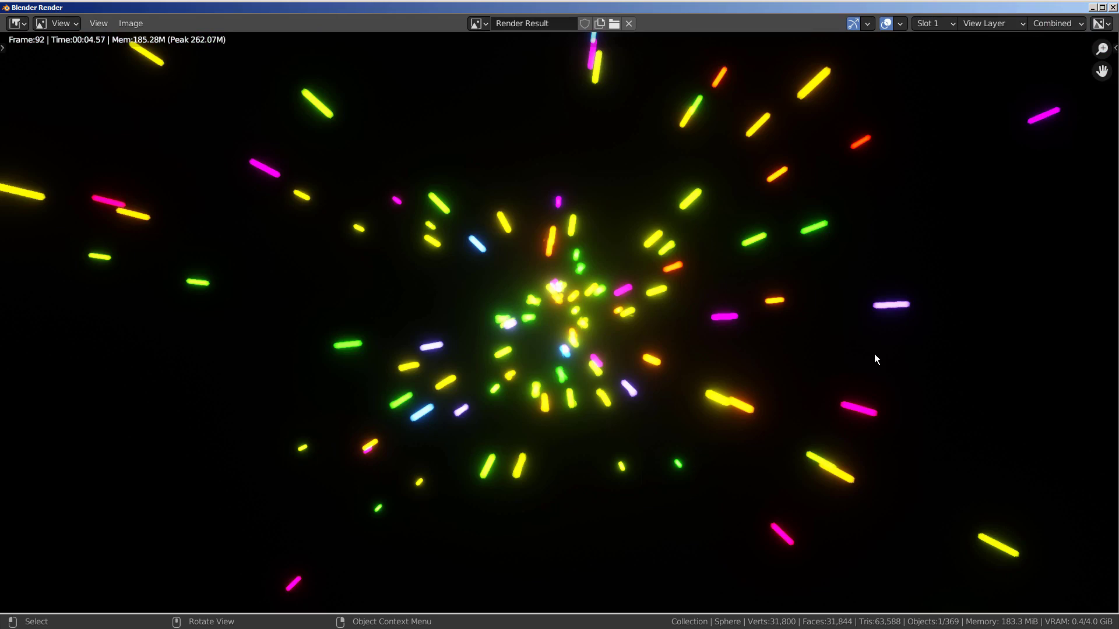
{"action": "left_click", "coordinate": [1006, 16]}
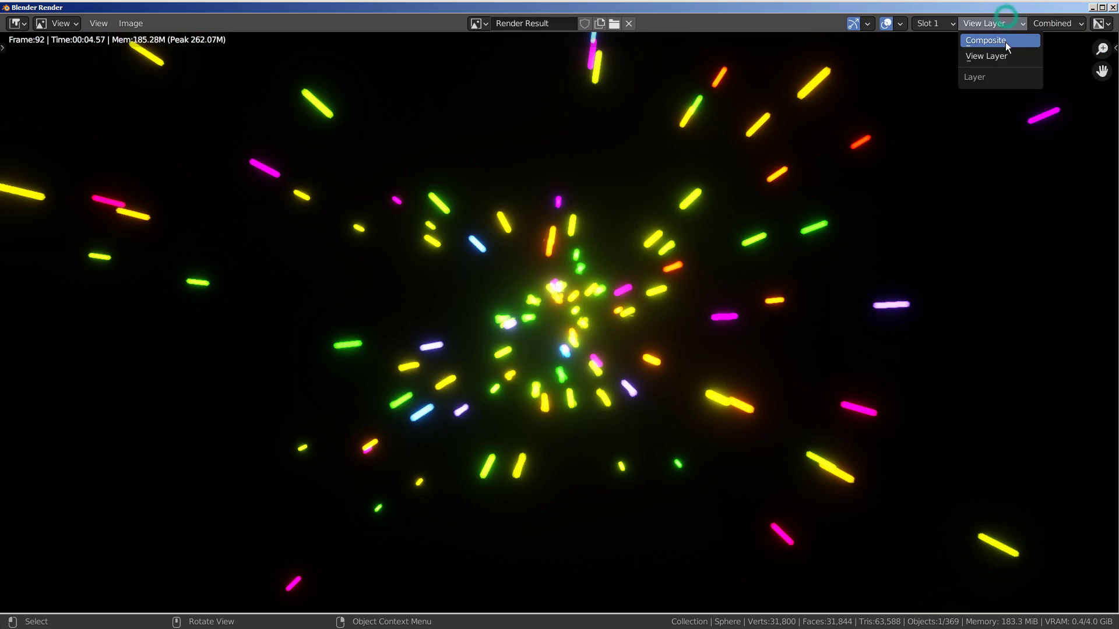
{"action": "left_click", "coordinate": [1005, 42]}
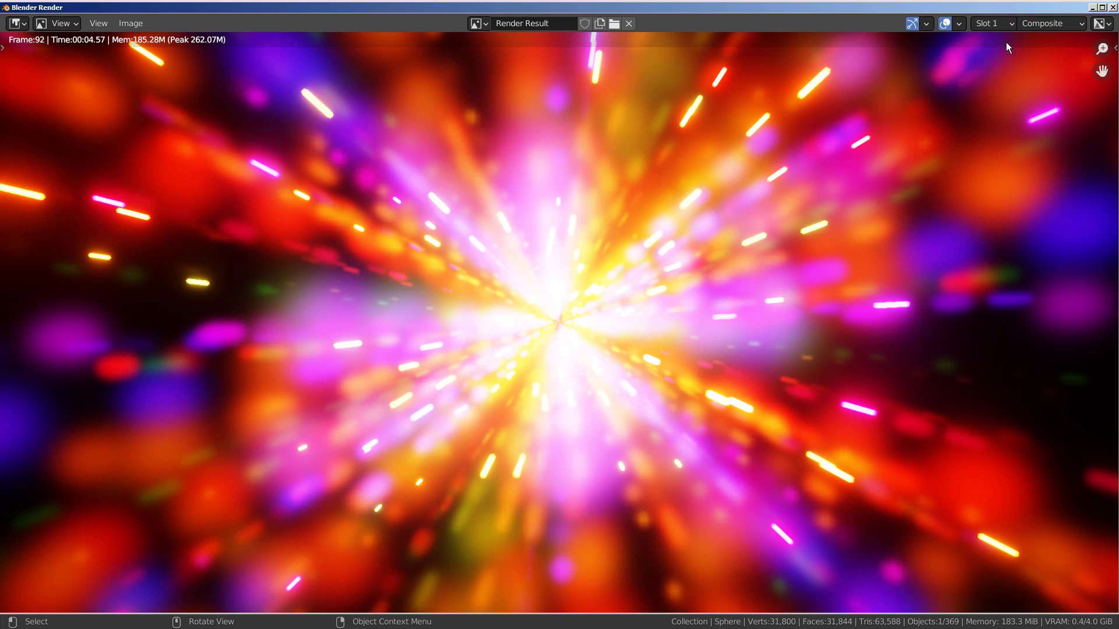
{"action": "left_click", "coordinate": [1006, 26]}
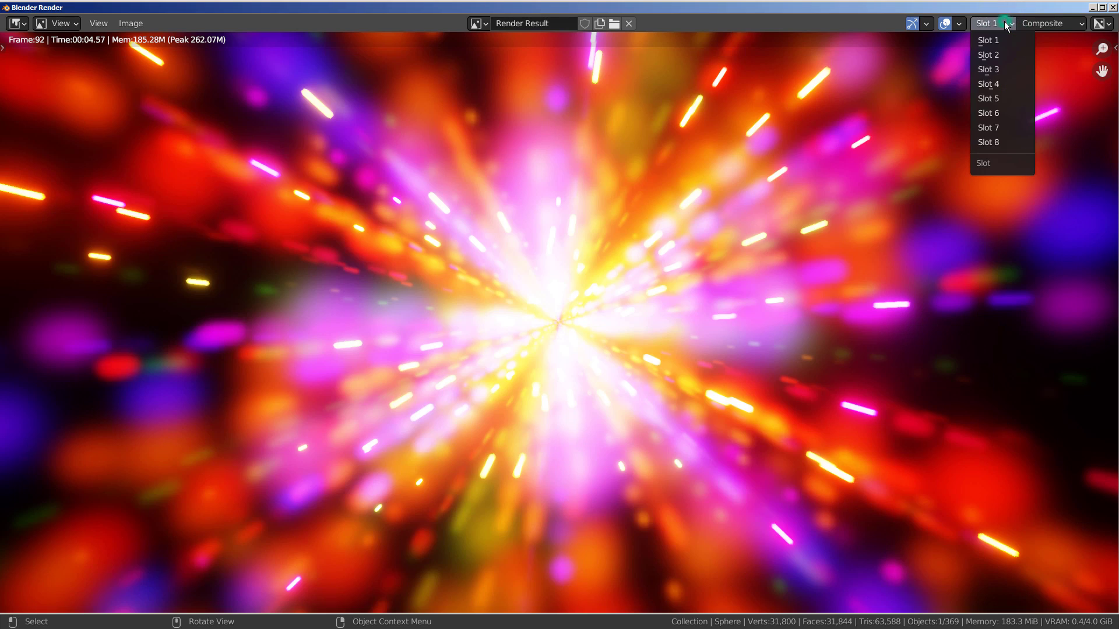
{"action": "left_click", "coordinate": [1040, 22]}
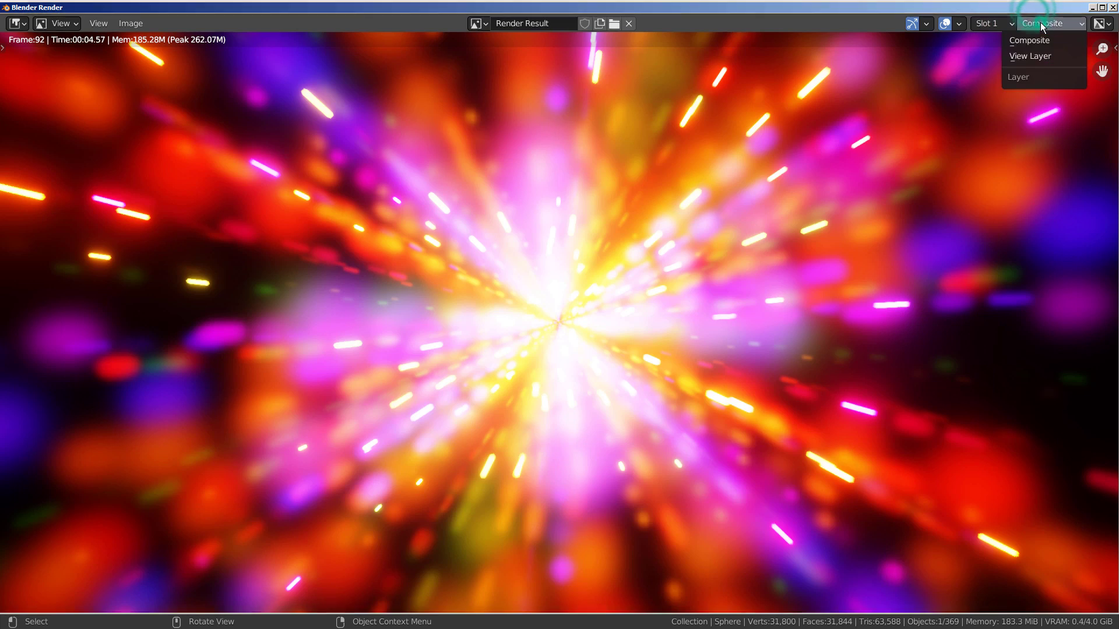
{"action": "left_click", "coordinate": [1041, 51]}
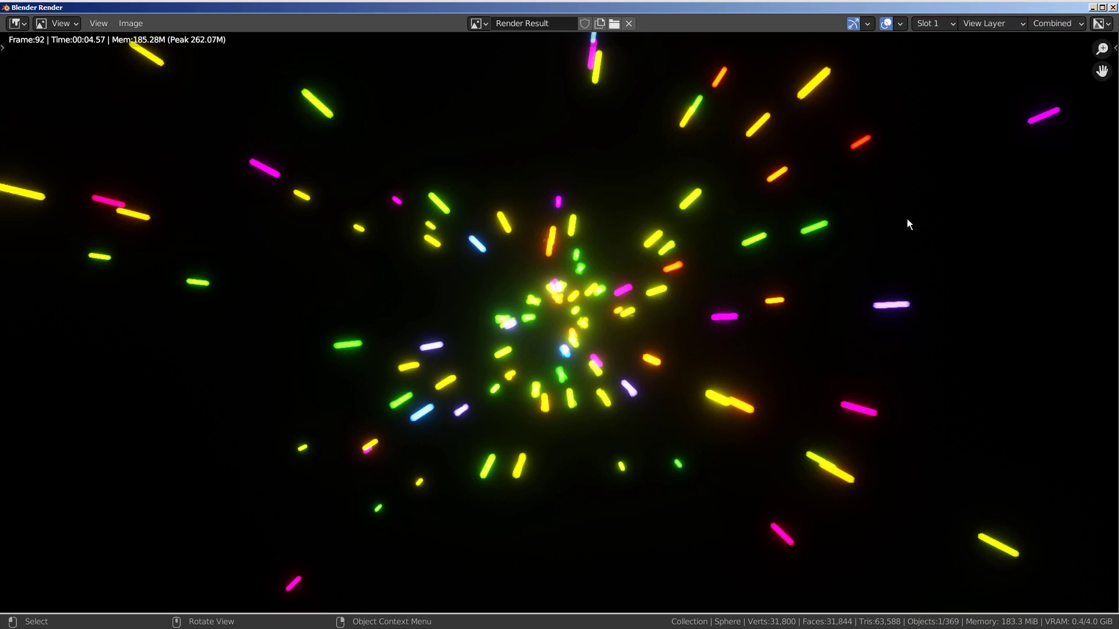
{"action": "left_click", "coordinate": [1113, 7]}
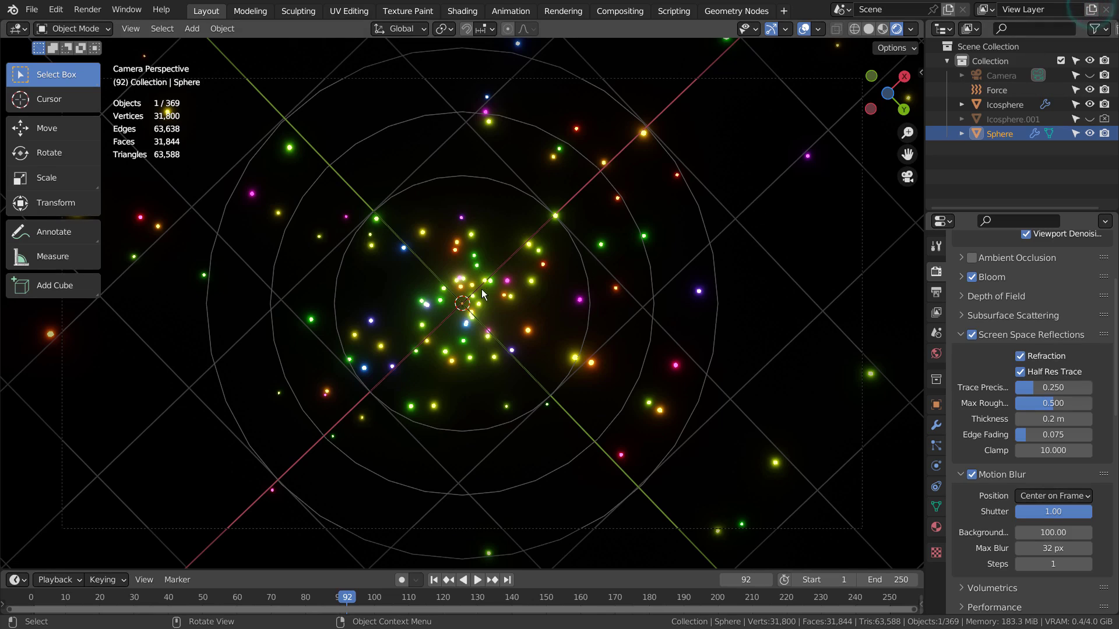
- Reopen the frame-92 render with F11, switch its display back to Composite, and close it
{"action": "scroll", "coordinate": [520, 282], "scroll_direction": "up", "scroll_amount": 4}
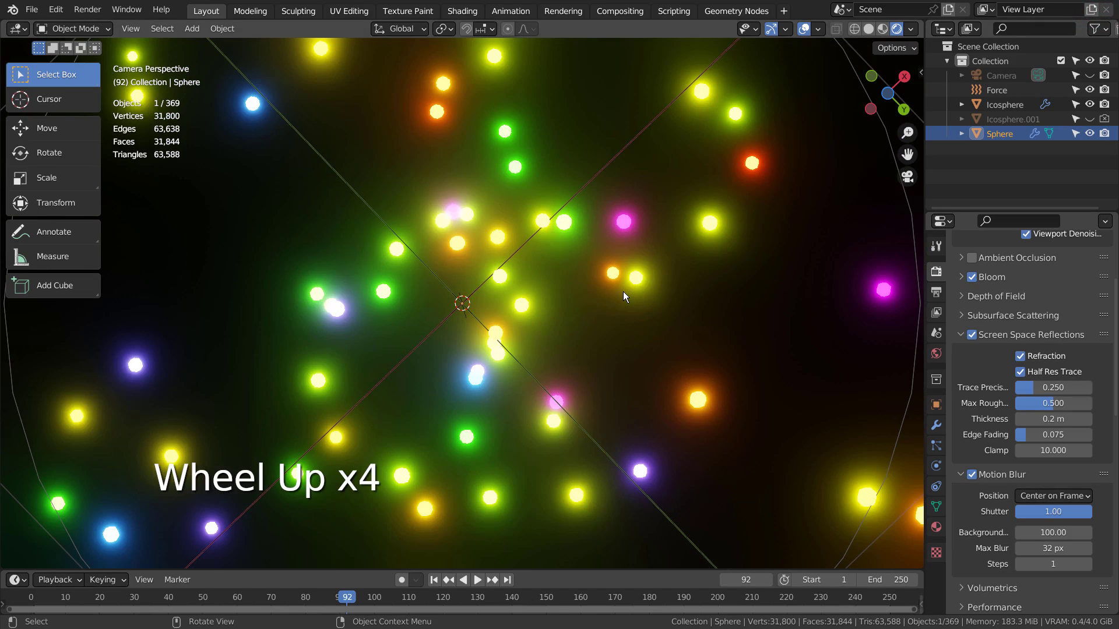
{"action": "key", "text": "F11"}
{"action": "scroll", "coordinate": [674, 254], "scroll_direction": "up", "scroll_amount": 3}
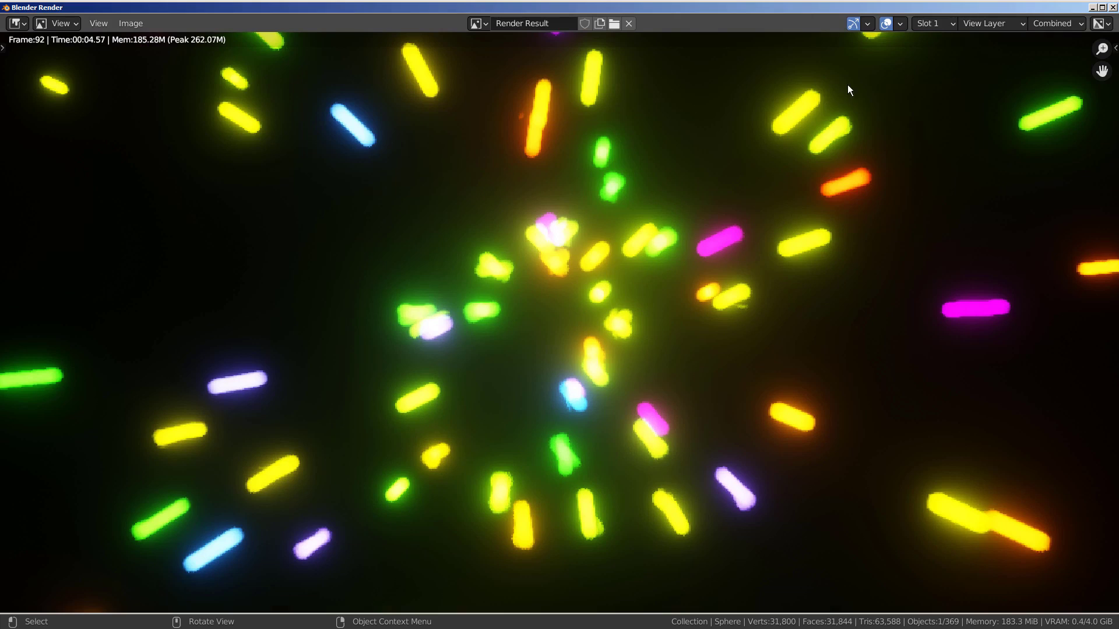
{"action": "scroll", "coordinate": [794, 220], "scroll_direction": "down", "scroll_amount": 5}
{"action": "scroll", "coordinate": [716, 291], "scroll_direction": "up", "scroll_amount": 3}
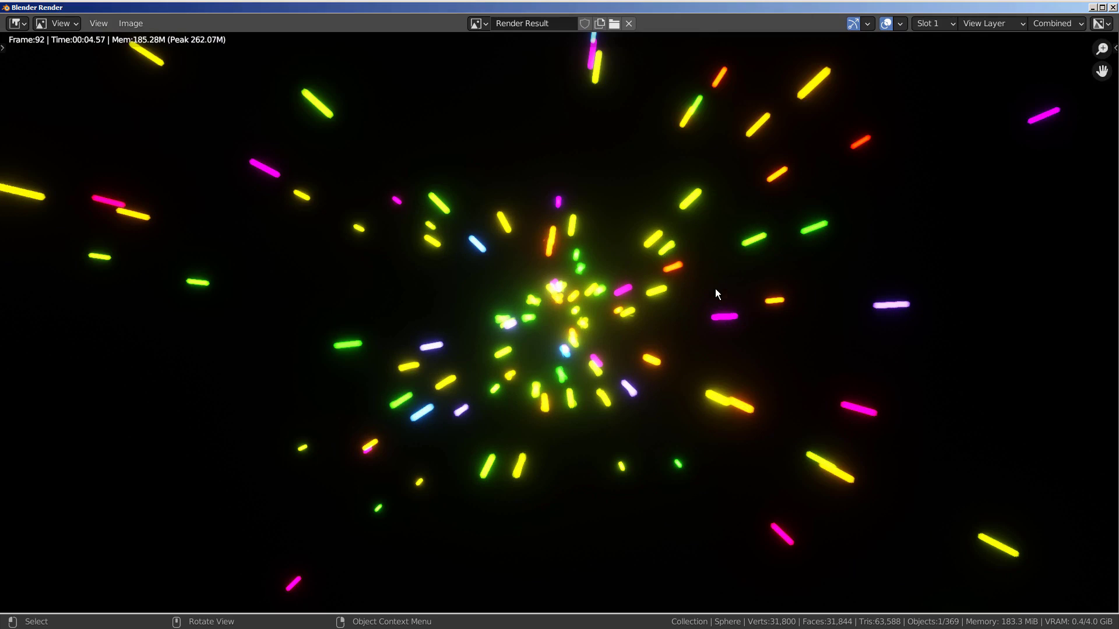
{"action": "left_click", "coordinate": [992, 24]}
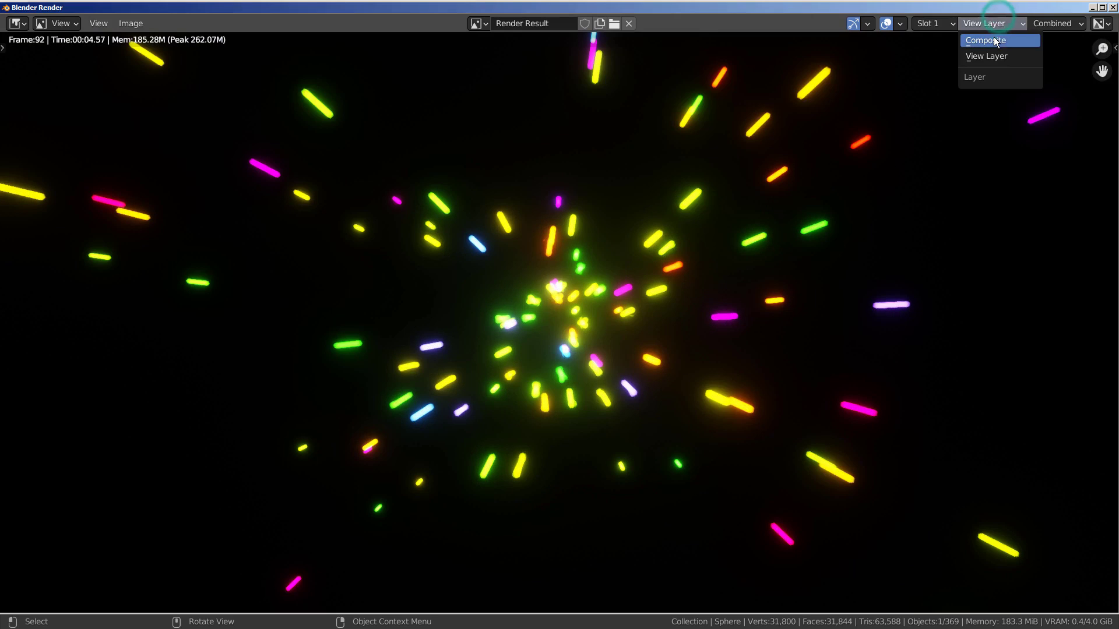
{"action": "left_click", "coordinate": [996, 40]}
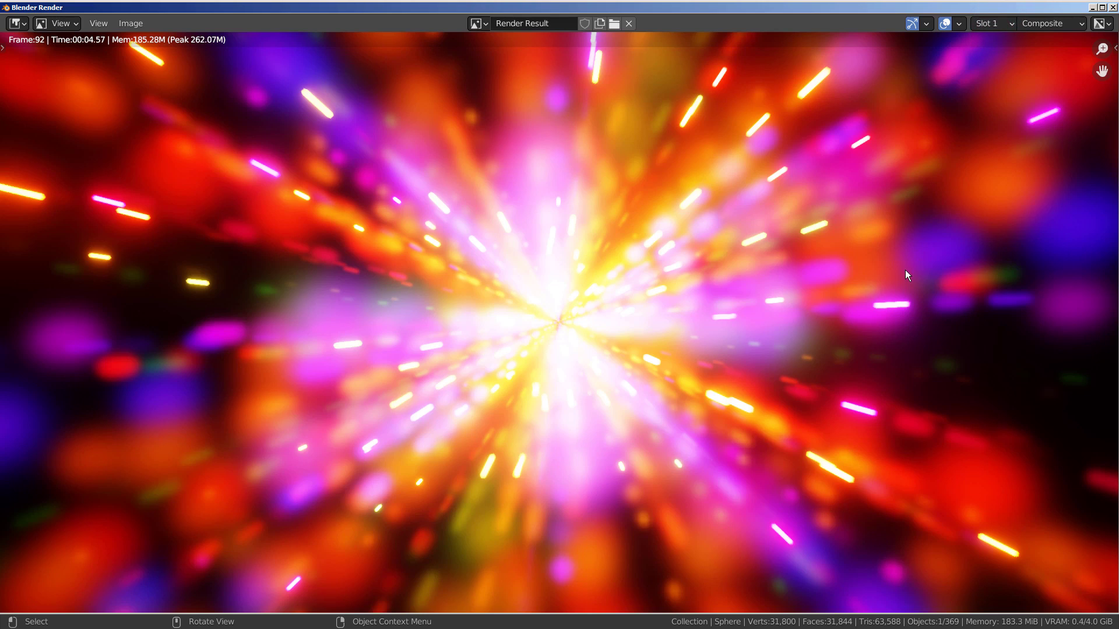
{"action": "left_click", "coordinate": [1112, 7]}
- In Compositing, maximize the node editor, hide the sidebar, and frame the Glare and RGB Curves nodes
{"action": "left_click", "coordinate": [620, 11]}
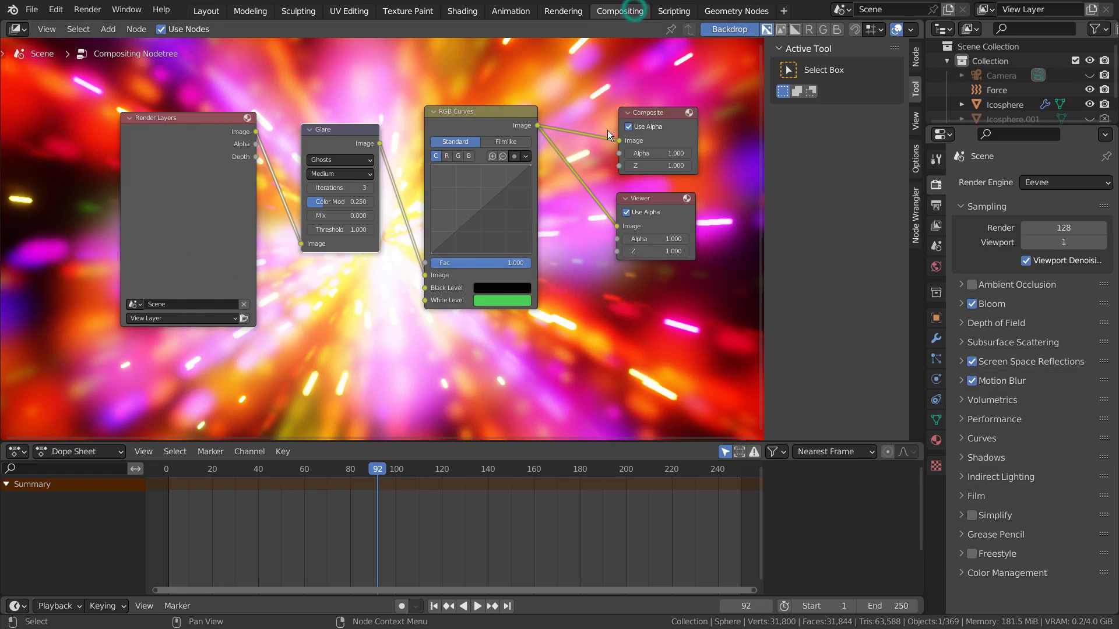
{"action": "key", "text": "ctrl+space"}
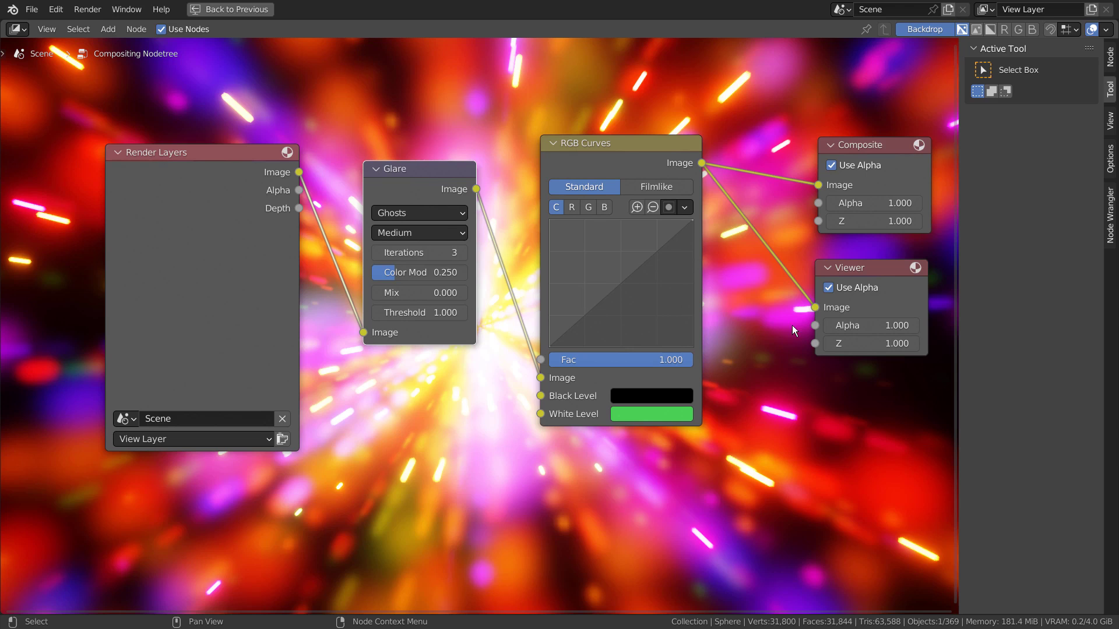
{"action": "key", "text": "n"}
{"action": "scroll", "coordinate": [862, 386], "scroll_direction": "up", "scroll_amount": 3}
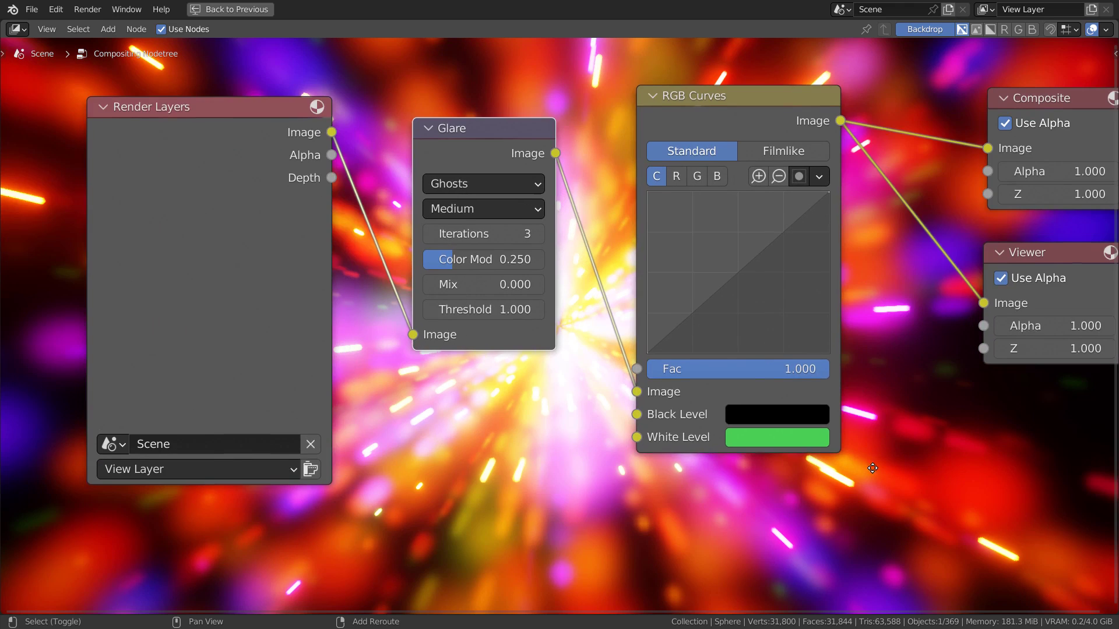
{"action": "middle_click_drag", "start_coordinate": [862, 386], "coordinate": [851, 478]}
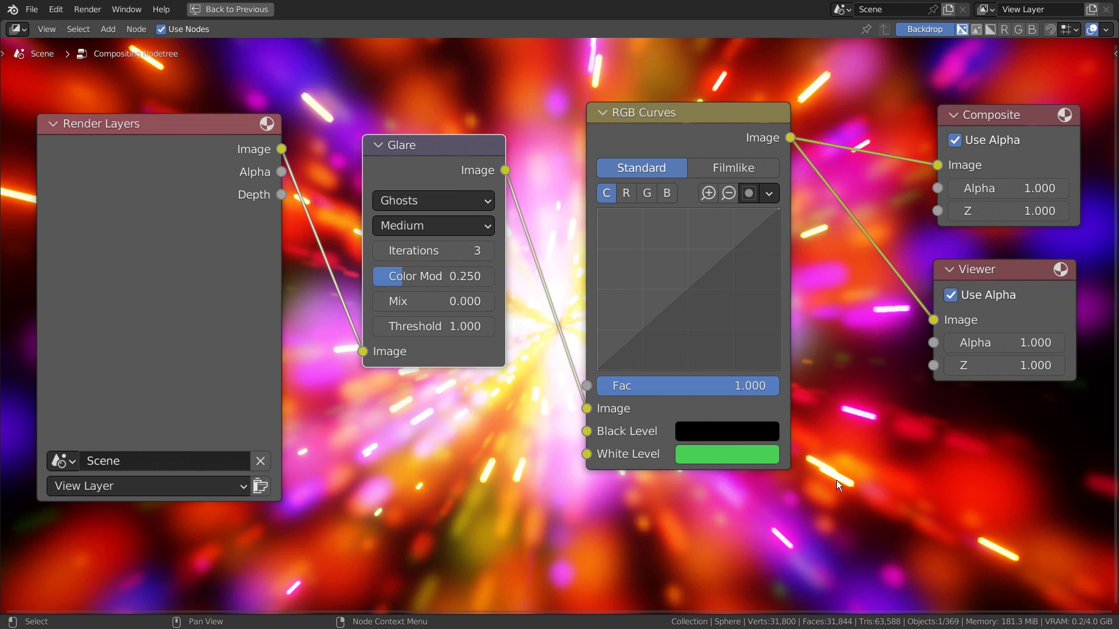
- Try white, grey, blue, orange, pink and purple White Level tints, ending on green (H 0.287, S 0.931, V 0.641)
{"action": "left_click", "coordinate": [698, 453]}
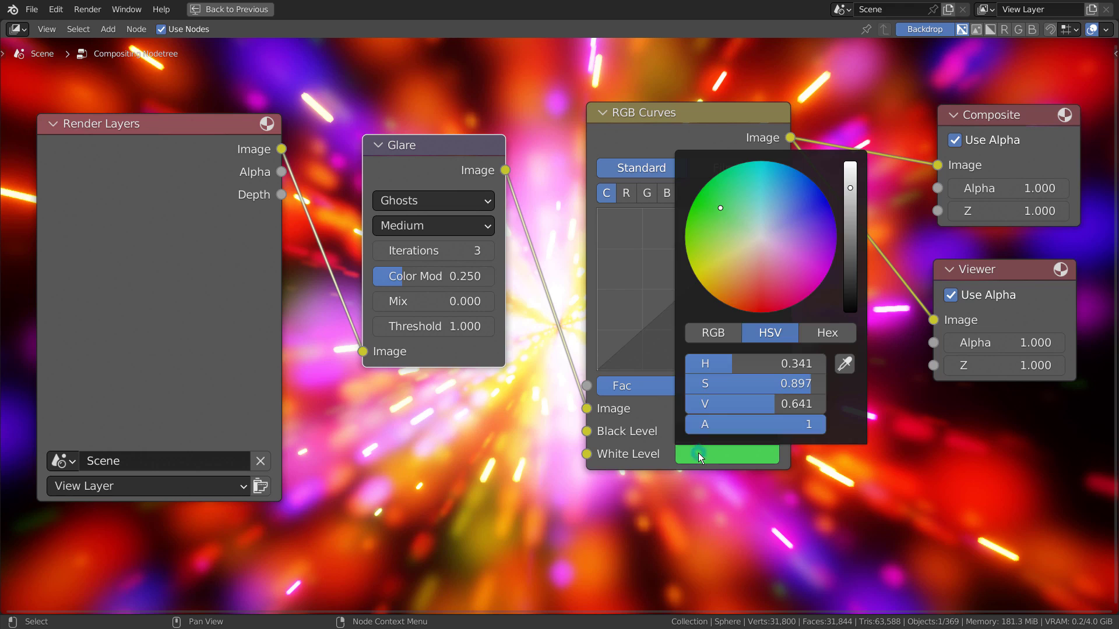
{"action": "left_click", "coordinate": [763, 239]}
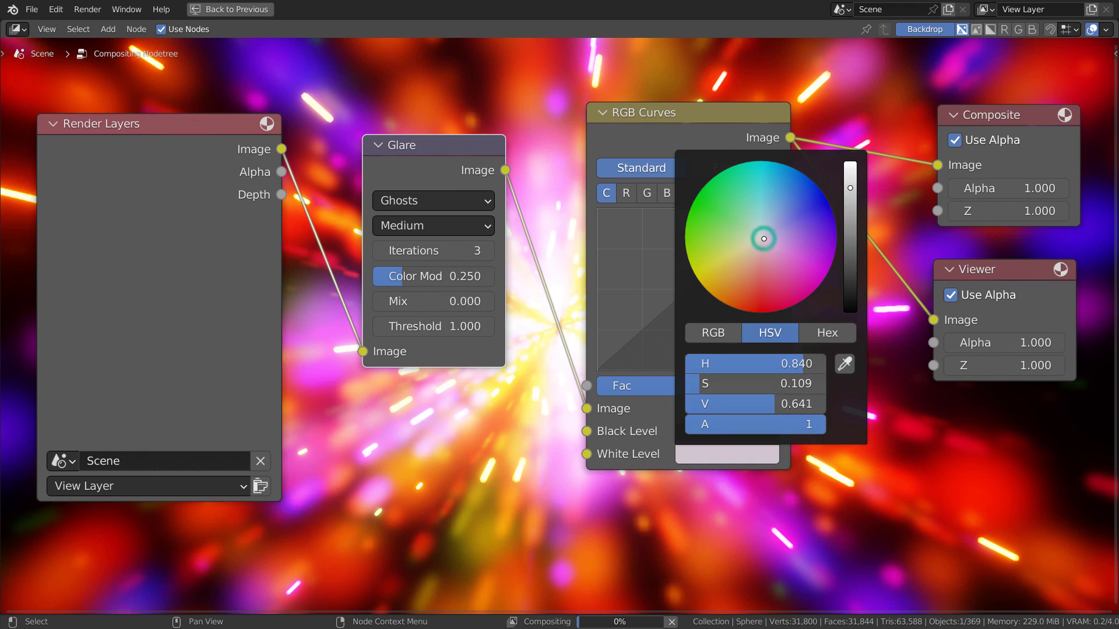
{"action": "left_click_drag", "start_coordinate": [764, 241], "coordinate": [763, 236]}
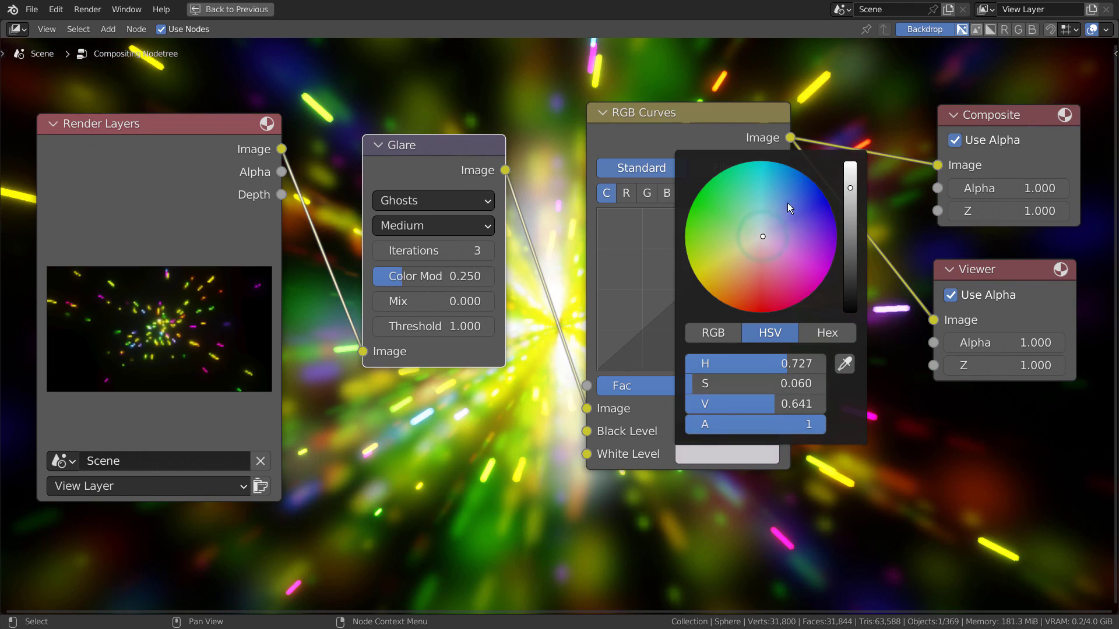
{"action": "left_click", "coordinate": [814, 199]}
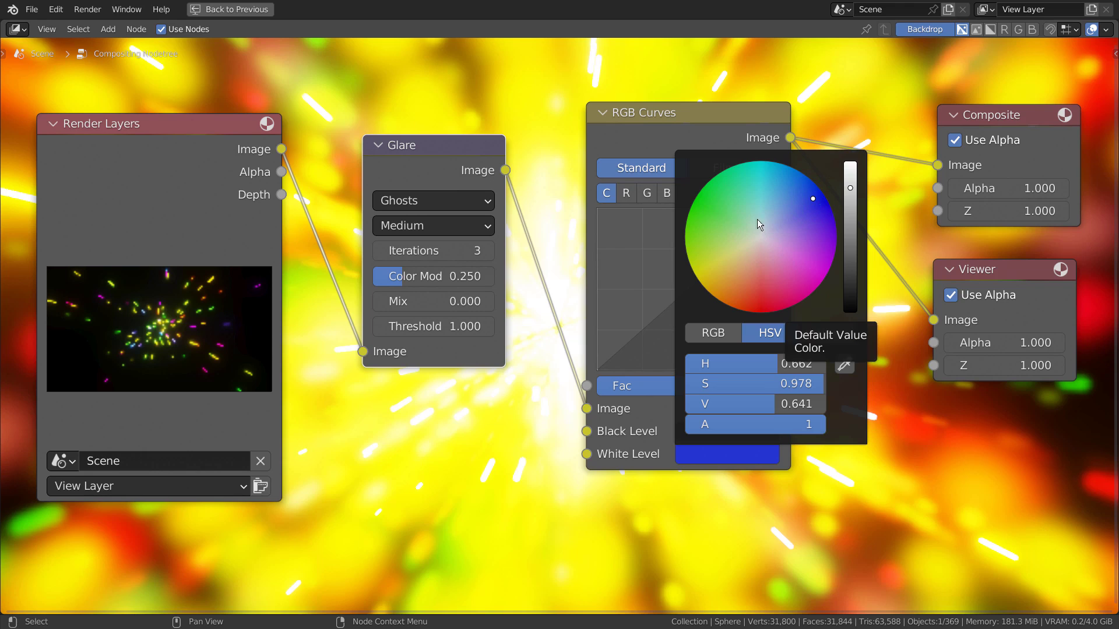
{"action": "left_click", "coordinate": [716, 205]}
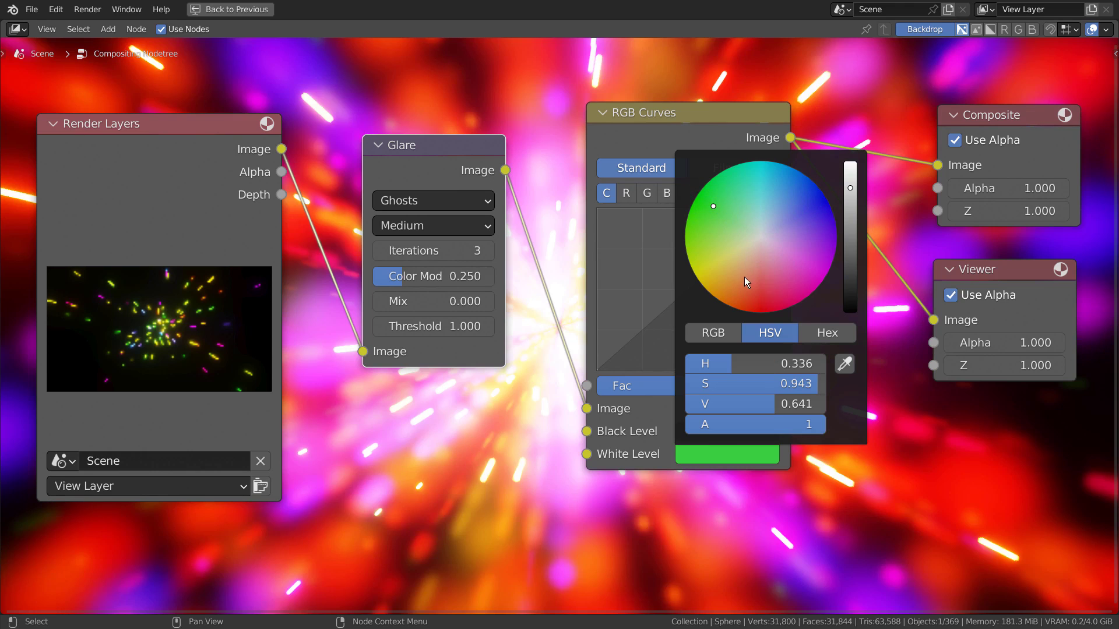
{"action": "left_click", "coordinate": [744, 278]}
{"action": "left_click", "coordinate": [782, 282]}
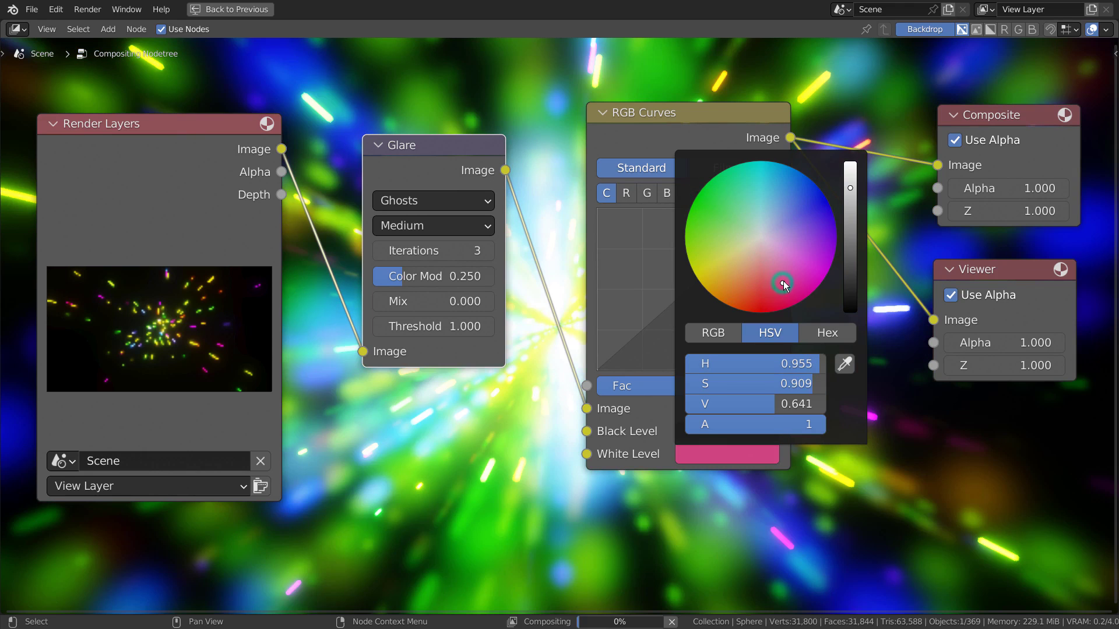
{"action": "left_click", "coordinate": [826, 220]}
{"action": "left_click", "coordinate": [820, 252]}
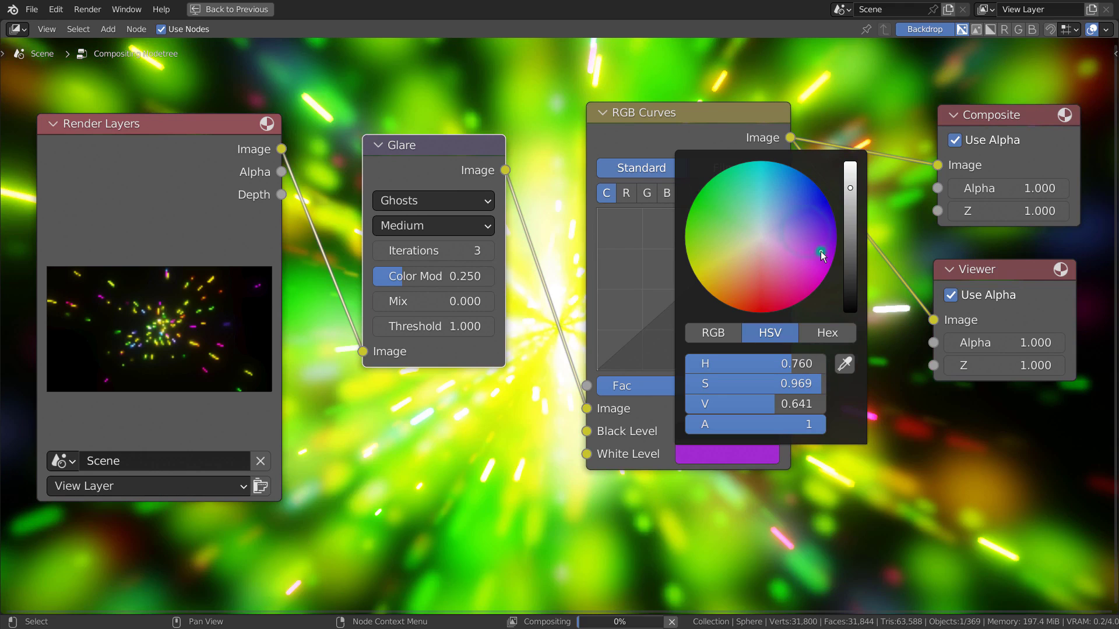
{"action": "left_click", "coordinate": [706, 239]}
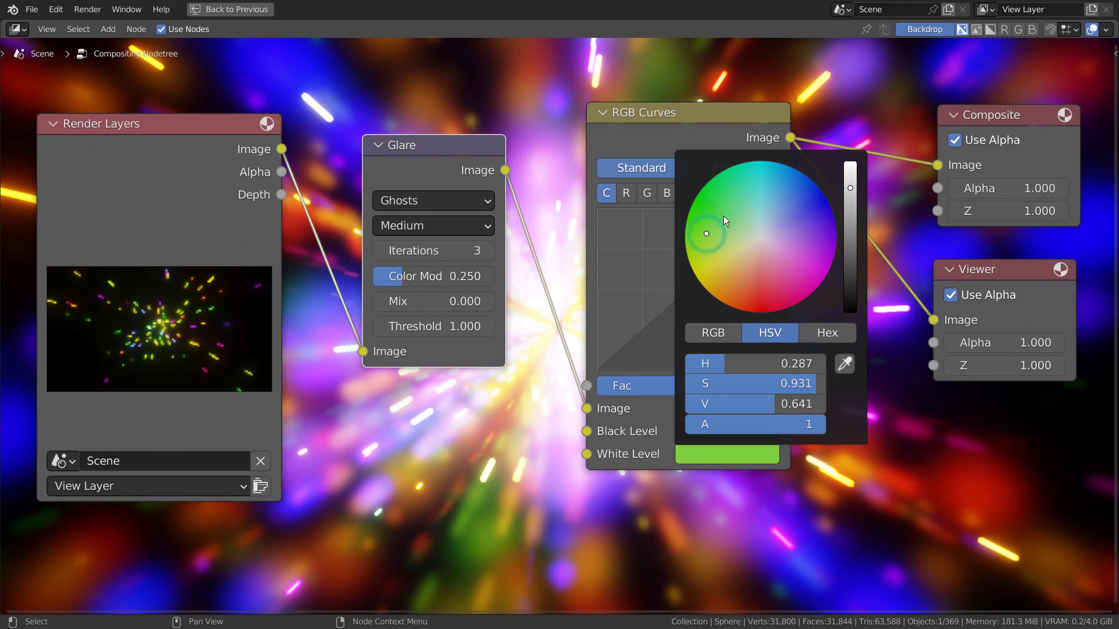